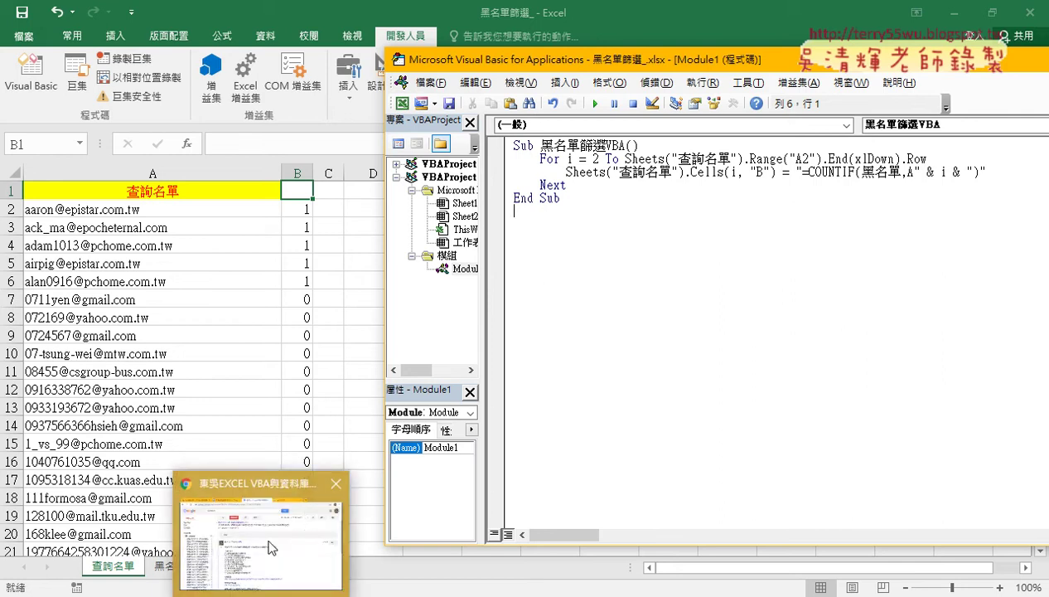
- In the Google Docs notes, highlight 跨工作表 in the heading 1.先跨工作表輸出公式 yellow
{"action": "left_click", "coordinate": [274, 511]}
{"action": "left_click", "coordinate": [291, 25]}
{"action": "left_click", "coordinate": [305, 379]}
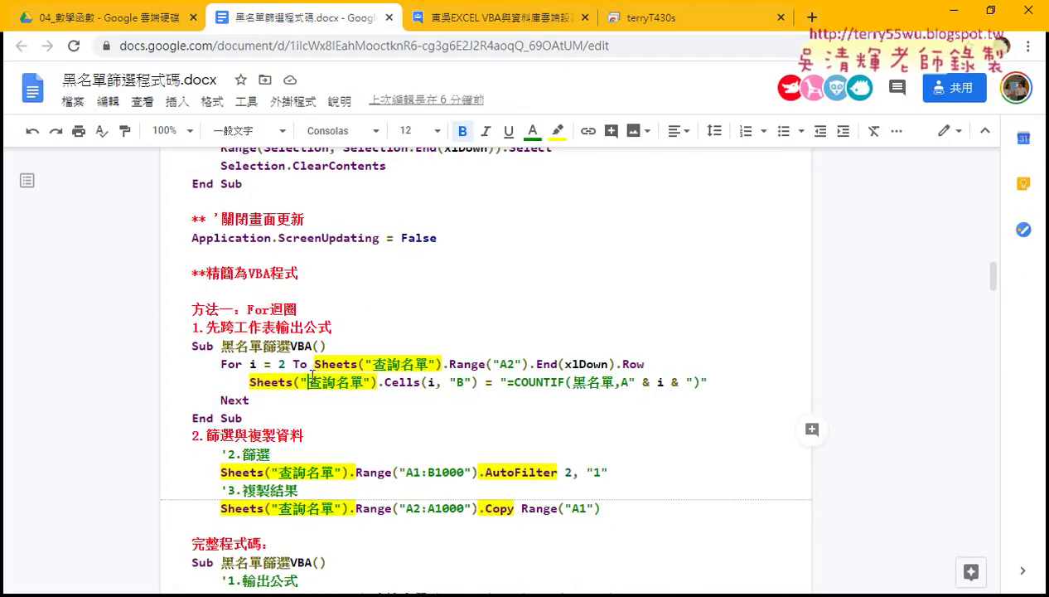
{"action": "mouse_move", "coordinate": [194, 309]}
{"action": "left_mouse_down"}
{"action": "mouse_move", "coordinate": [311, 310]}
{"action": "mouse_move", "coordinate": [176, 333]}
{"action": "mouse_move", "coordinate": [276, 328]}
{"action": "left_mouse_up"}
{"action": "left_click", "coordinate": [340, 325]}
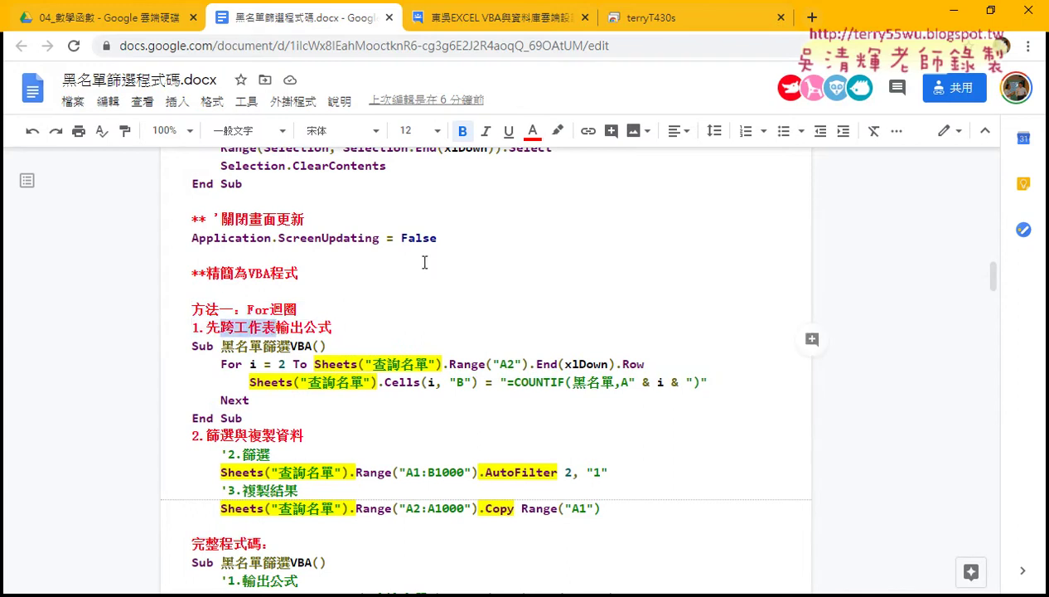
{"action": "left_click", "coordinate": [557, 131]}
{"action": "left_click", "coordinate": [617, 207]}
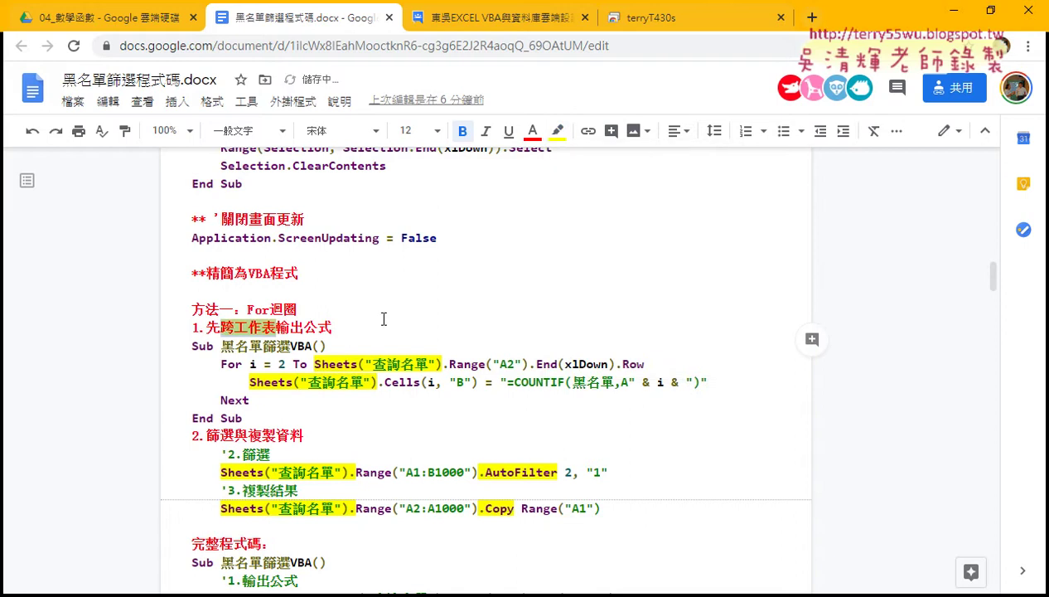
{"action": "left_click", "coordinate": [365, 334]}
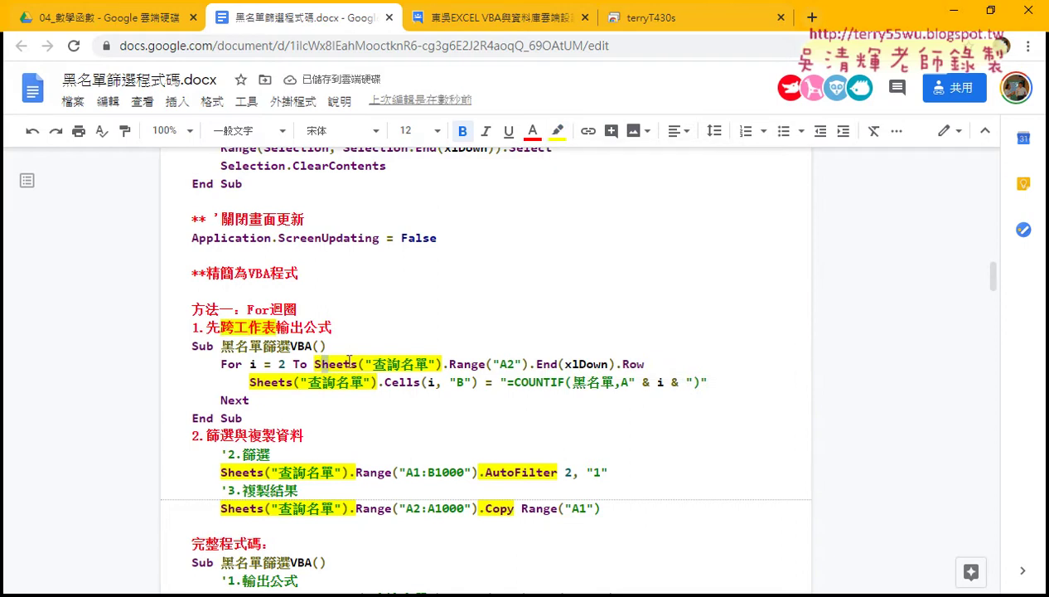
- Select the Sheets("查詢名單") reference on the For line, then minimise Chrome
{"action": "left_click_drag", "start_coordinate": [314, 364], "coordinate": [447, 364]}
{"action": "left_click", "coordinate": [448, 361]}
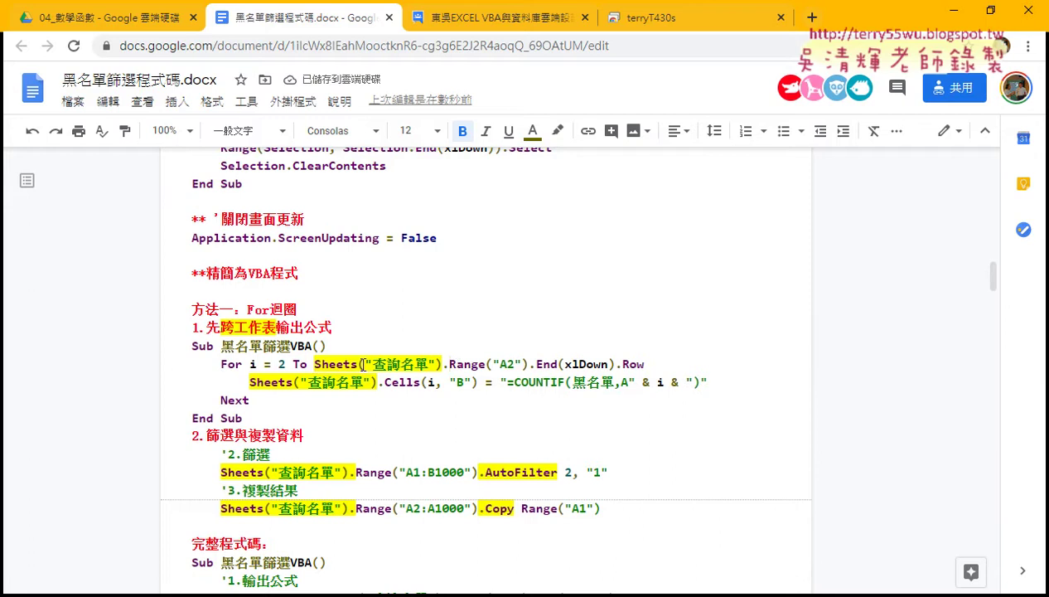
{"action": "left_click_drag", "start_coordinate": [448, 363], "coordinate": [314, 364]}
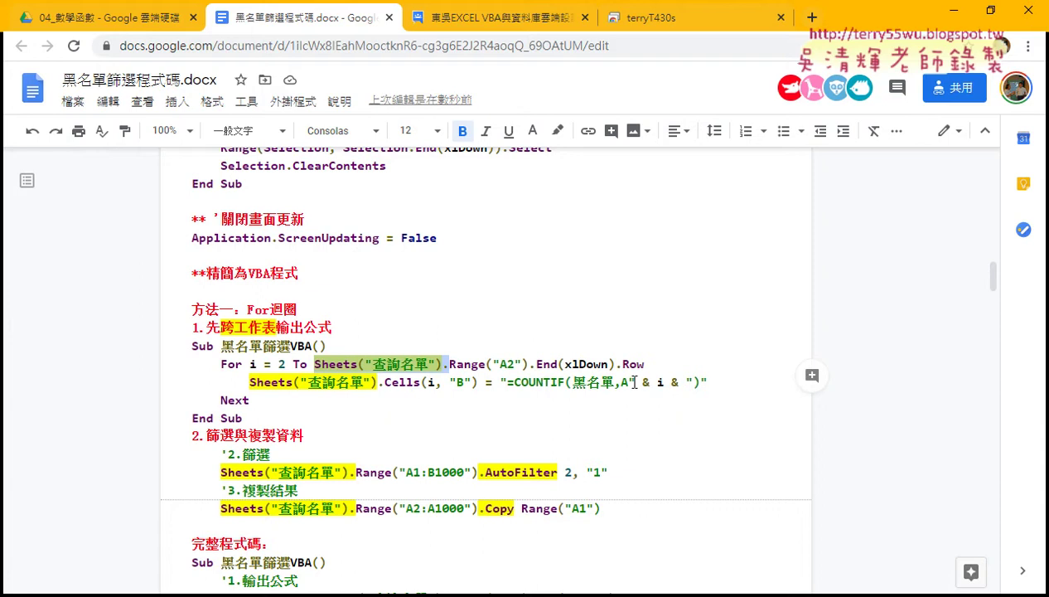
{"action": "left_click", "coordinate": [208, 439]}
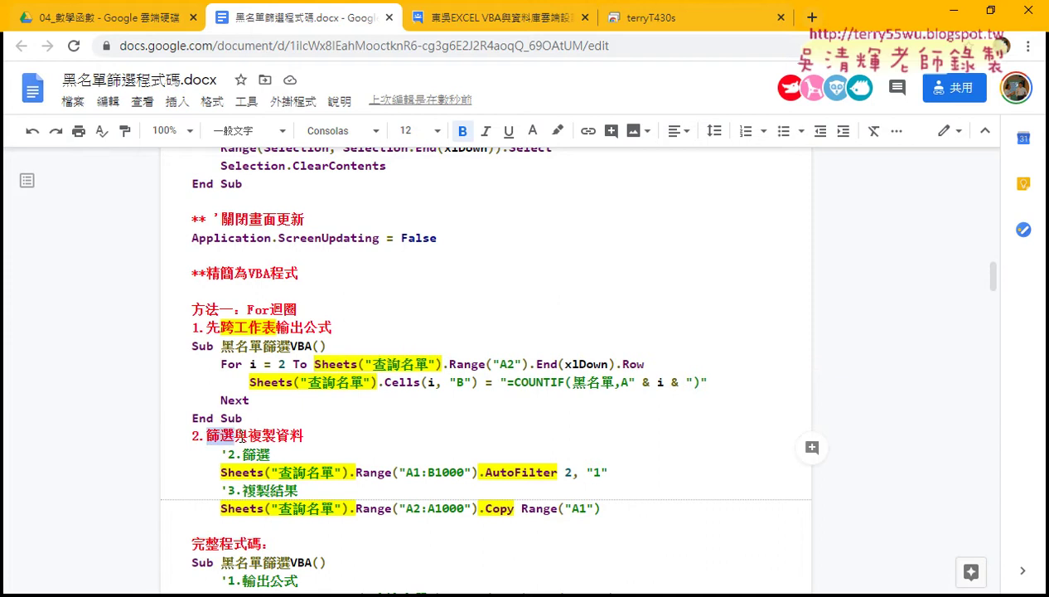
{"action": "left_click", "coordinate": [953, 13]}
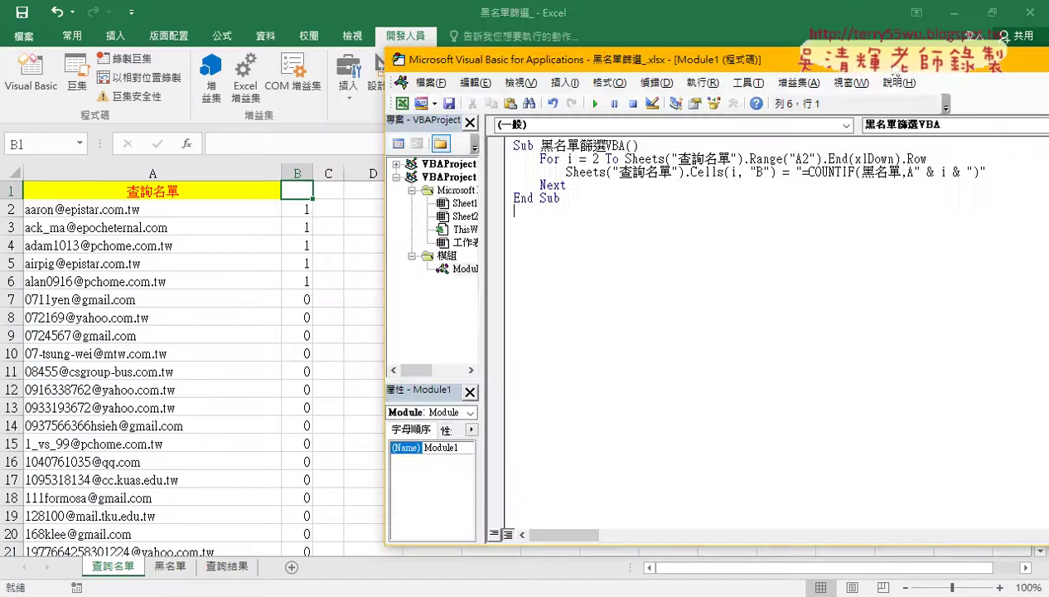
- Turn on the Data filter for the 查詢名單 email list in Excel
{"action": "left_click", "coordinate": [287, 190]}
{"action": "left_click", "coordinate": [265, 36]}
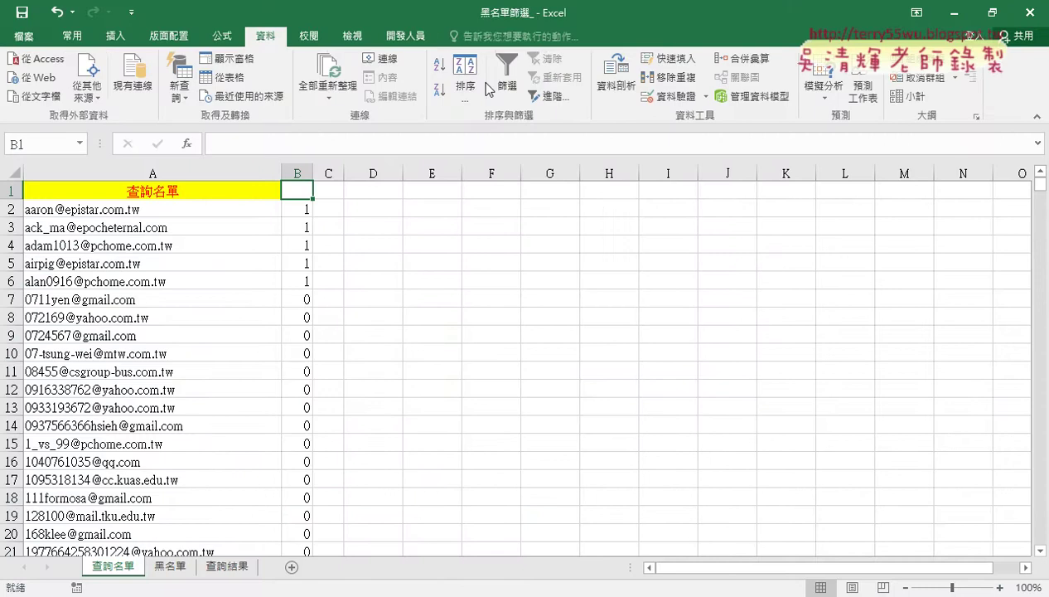
{"action": "left_click", "coordinate": [511, 97]}
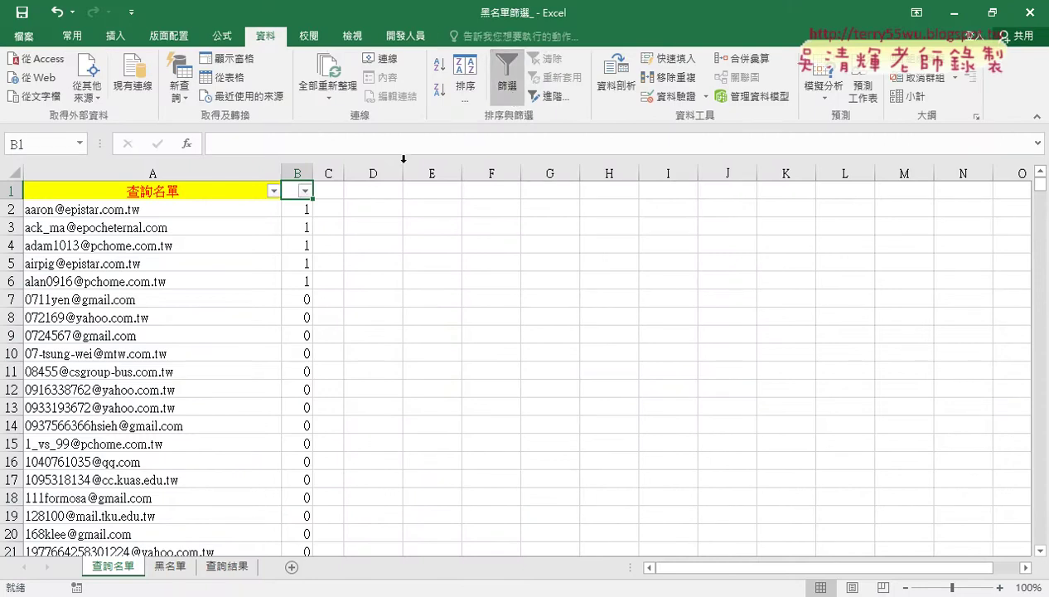
- Try the 0 and 1 checkboxes in column B's filter list, then close it unapplied
{"action": "left_click", "coordinate": [305, 191]}
{"action": "left_click", "coordinate": [142, 372]}
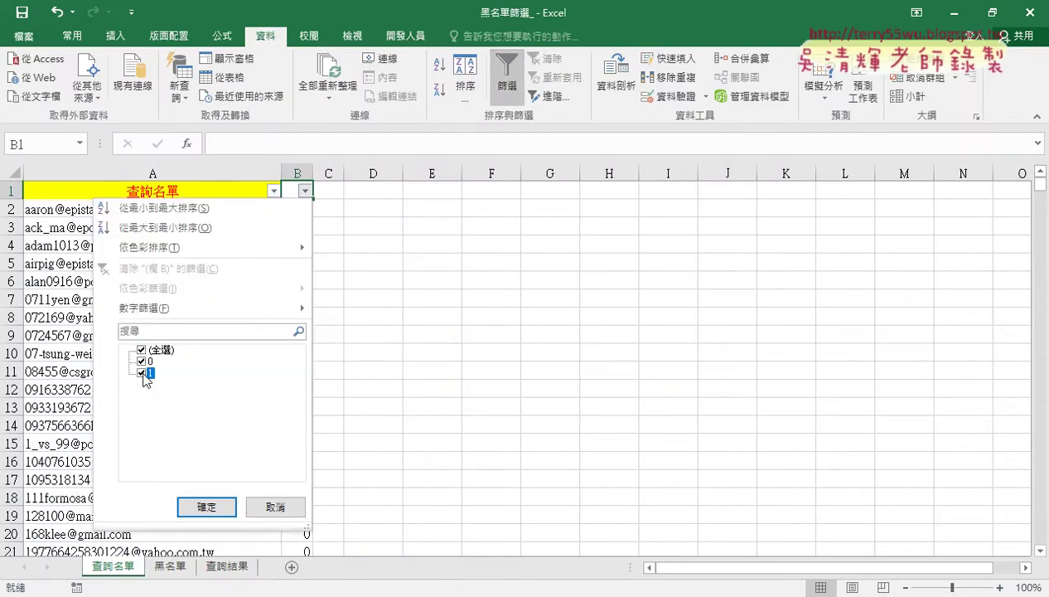
{"action": "left_click", "coordinate": [142, 362]}
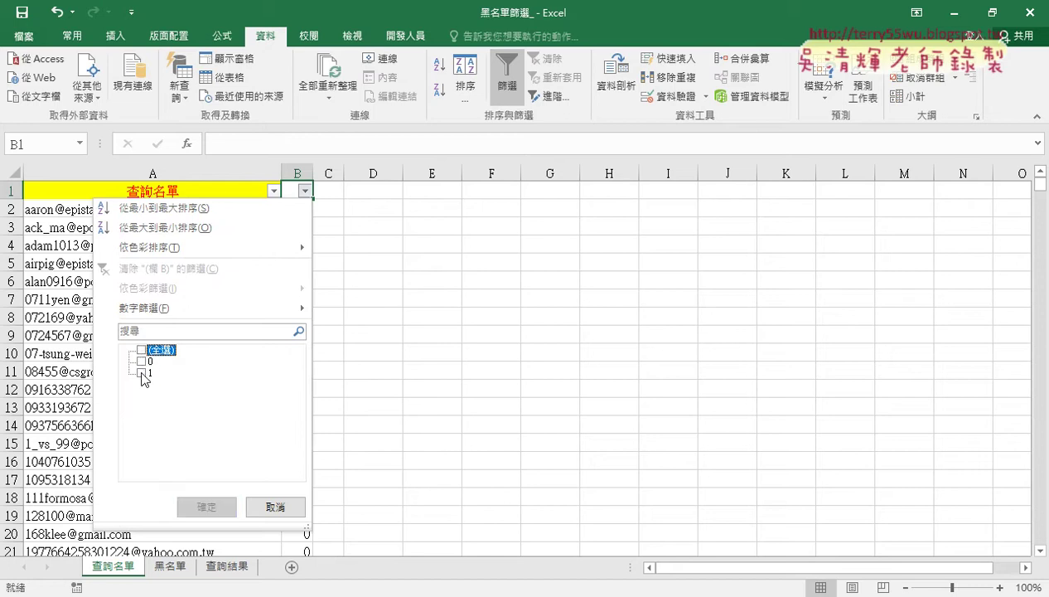
{"action": "left_click", "coordinate": [142, 373]}
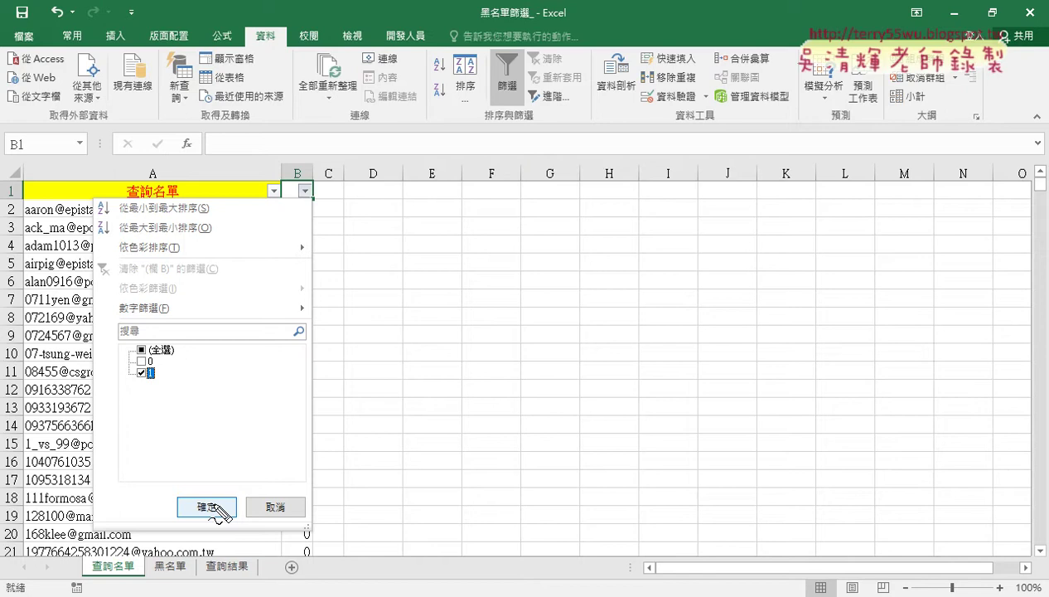
{"action": "left_click_drag", "start_coordinate": [248, 55], "coordinate": [273, 46]}
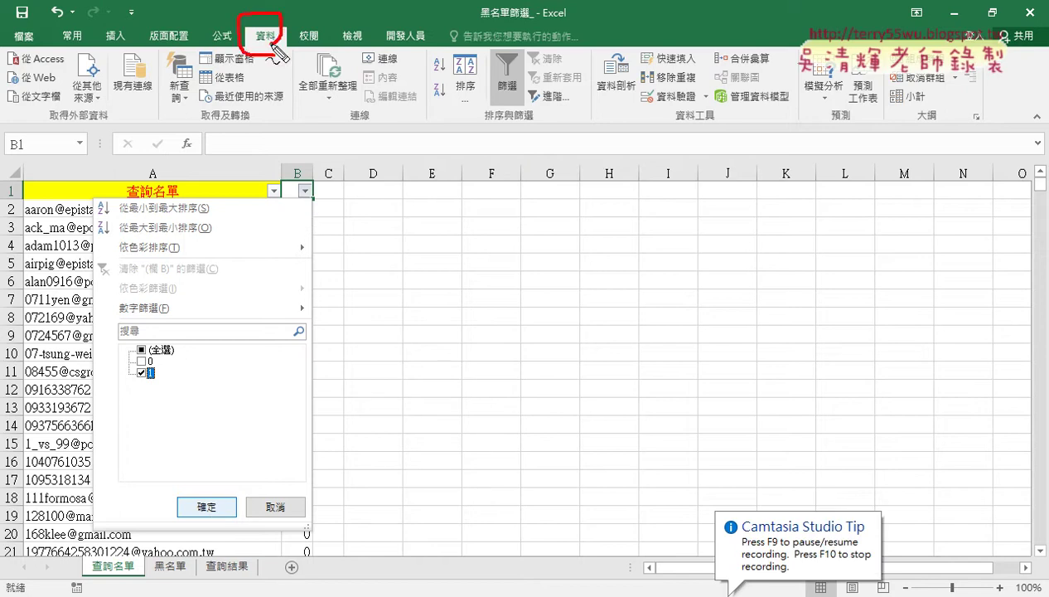
{"action": "mouse_move", "coordinate": [497, 50]}
{"action": "left_mouse_down"}
{"action": "mouse_move", "coordinate": [473, 112]}
{"action": "mouse_move", "coordinate": [506, 106]}
{"action": "left_mouse_up"}
{"action": "left_click_drag", "start_coordinate": [134, 406], "coordinate": [125, 340]}
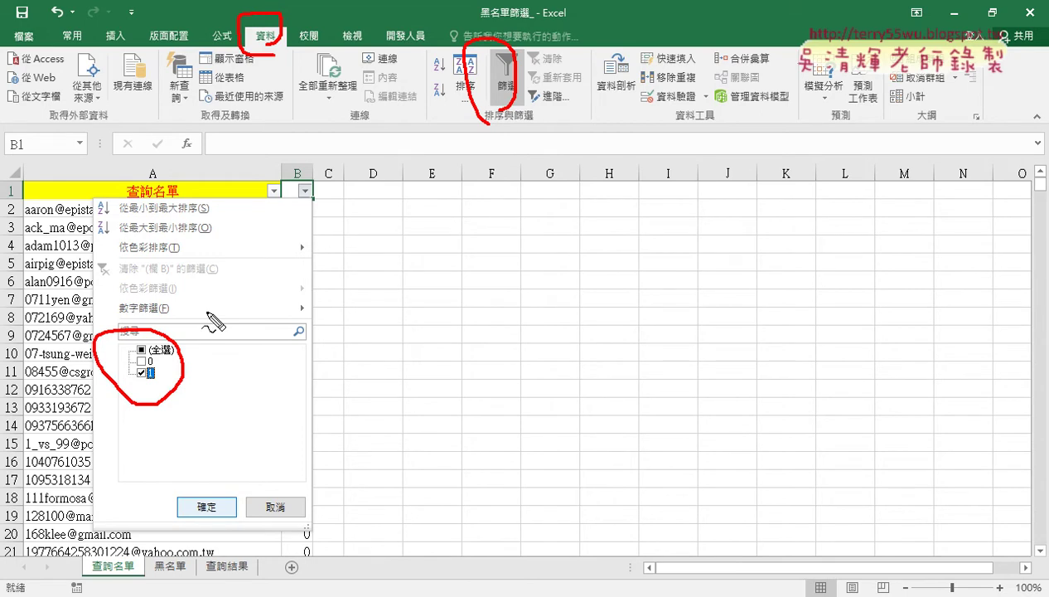
{"action": "key", "text": "Escape"}
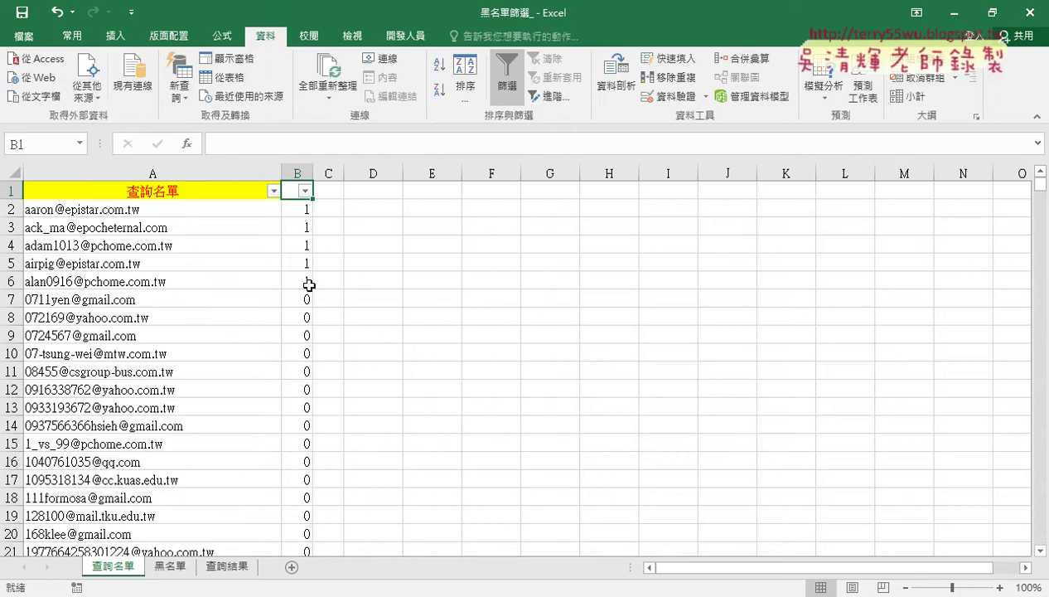
- Filter column B of 查詢名單 to show only the rows with 1
{"action": "left_click", "coordinate": [305, 191]}
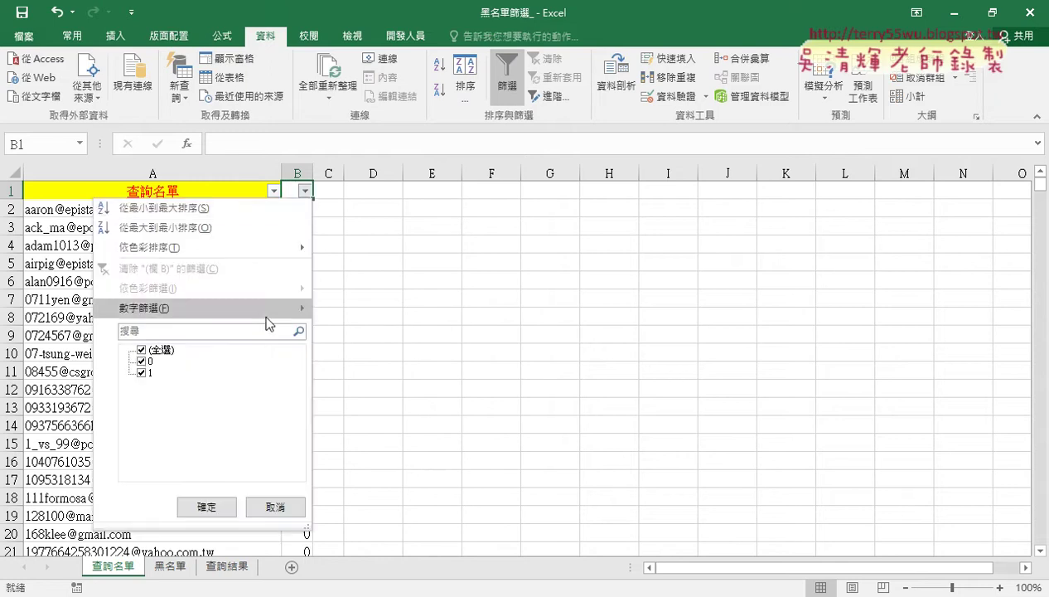
{"action": "left_click", "coordinate": [142, 361]}
{"action": "left_click", "coordinate": [207, 504]}
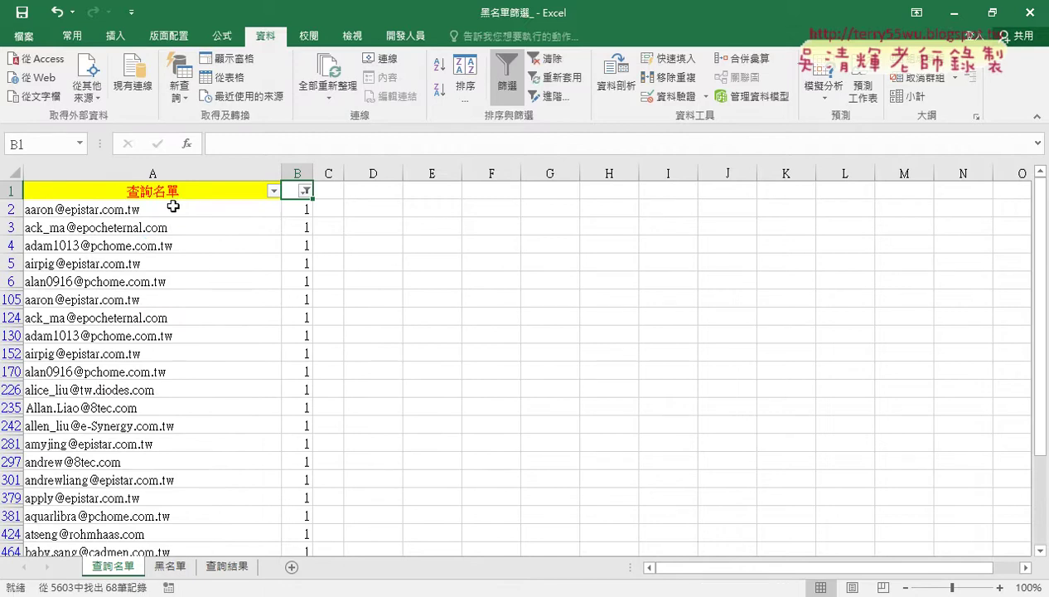
- Select the filtered emails from A2 down, then go to A1 on the 查詢結果 sheet
{"action": "left_click", "coordinate": [205, 207]}
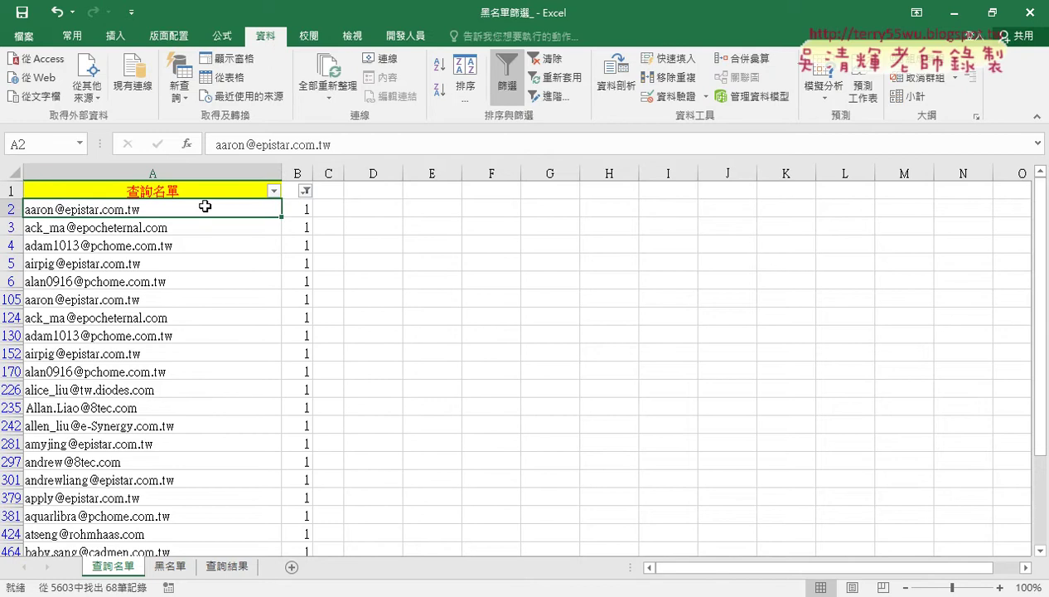
{"action": "key", "text": "ctrl+shift+Down"}
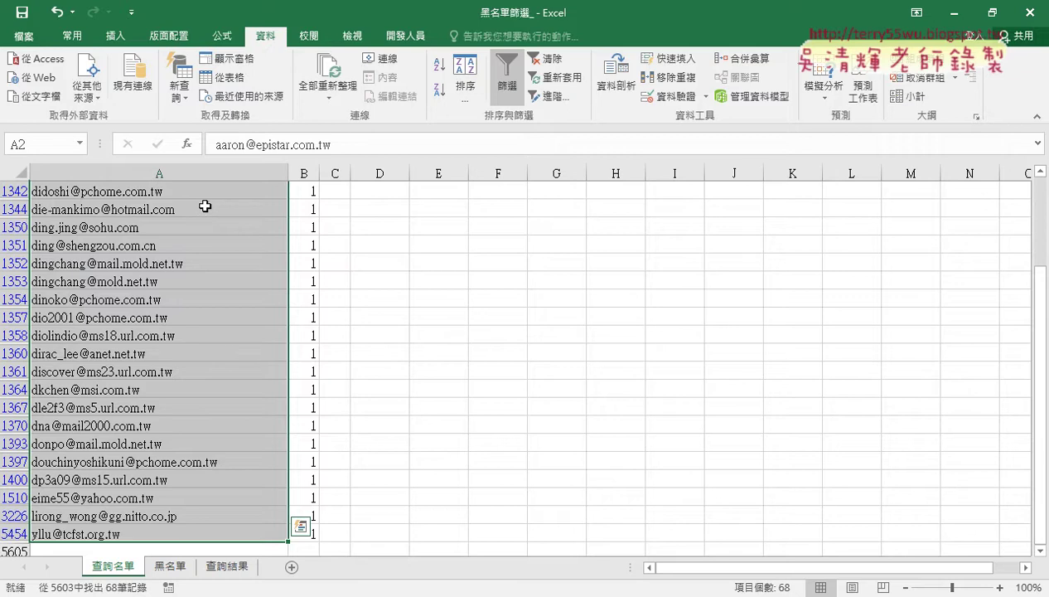
{"action": "left_click", "coordinate": [229, 567]}
{"action": "left_click", "coordinate": [155, 187]}
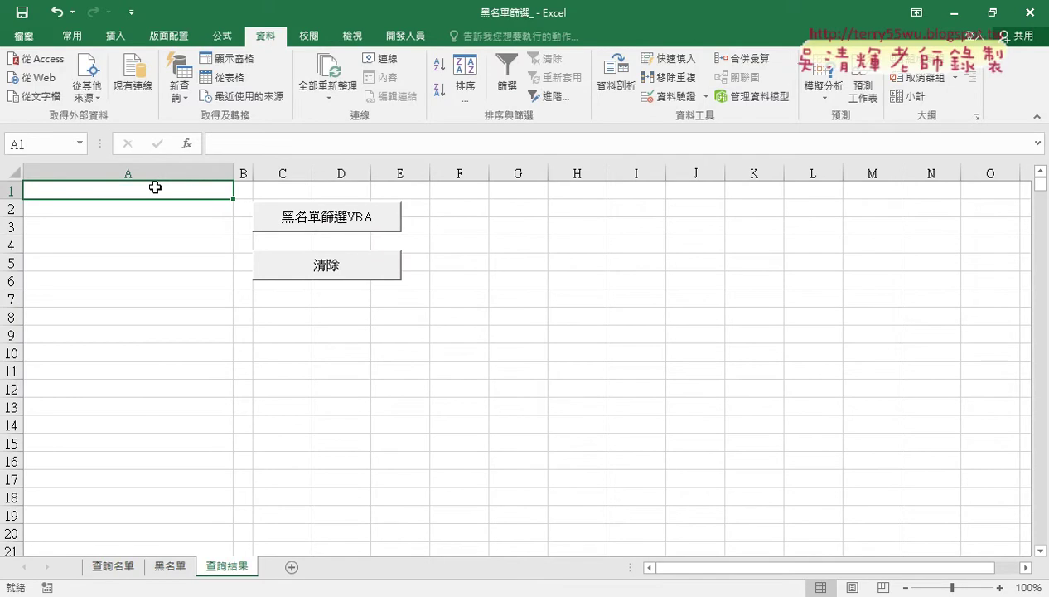
- Return to the filtered 查詢名單 sheet showing its 68 matching emails
{"action": "left_click", "coordinate": [103, 569]}
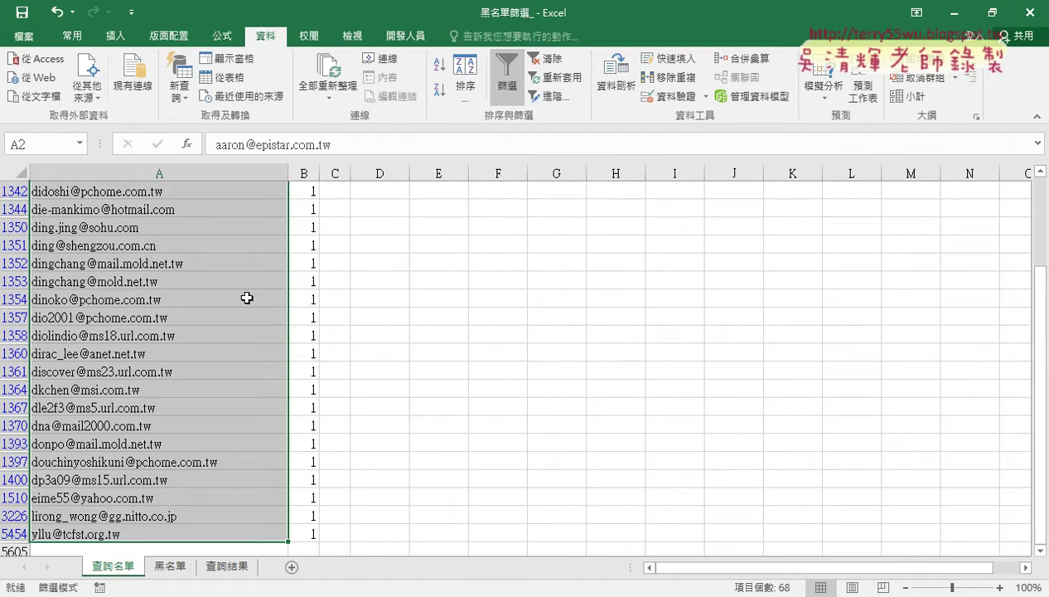
- Remove the filter on 查詢名單 so all 1 and 0 rows show, then bring up the VBA editor
{"action": "left_click", "coordinate": [341, 596]}
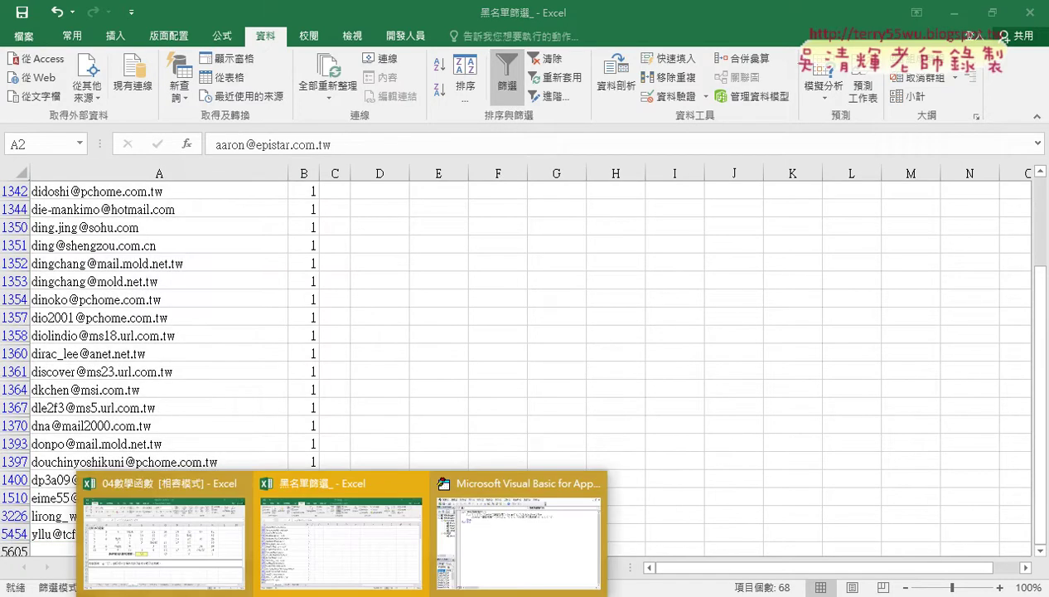
{"action": "left_click", "coordinate": [525, 539]}
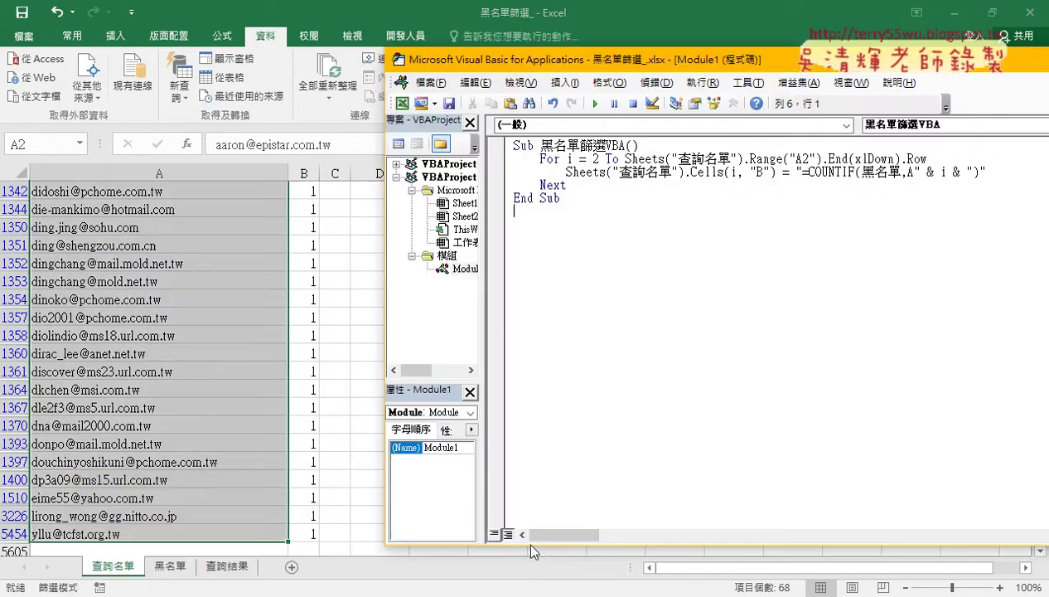
{"action": "left_click", "coordinate": [334, 496]}
{"action": "left_click_drag", "start_coordinate": [1041, 273], "coordinate": [1043, 186]}
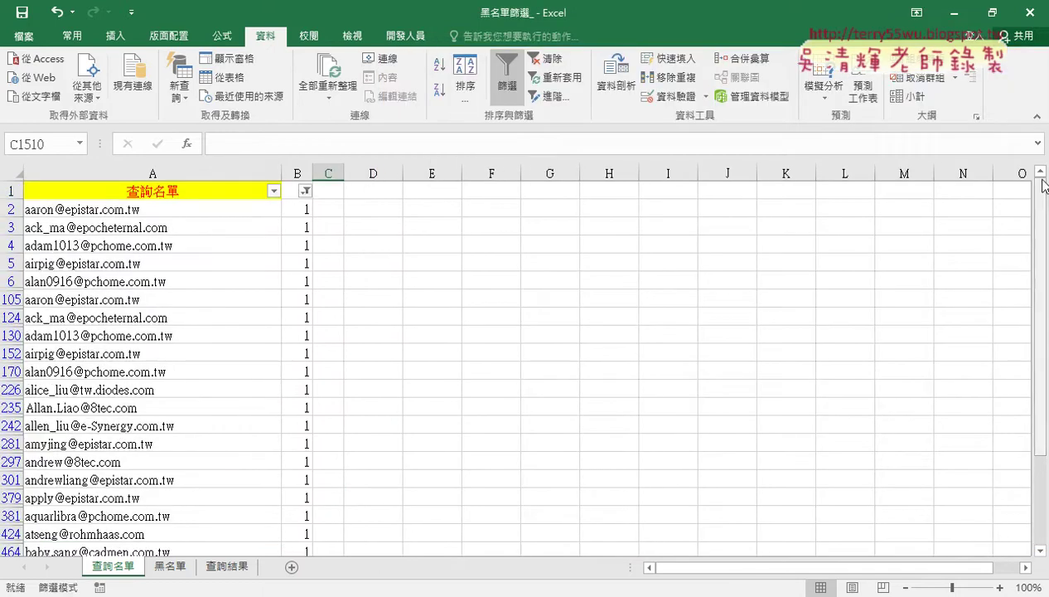
{"action": "left_click", "coordinate": [543, 58]}
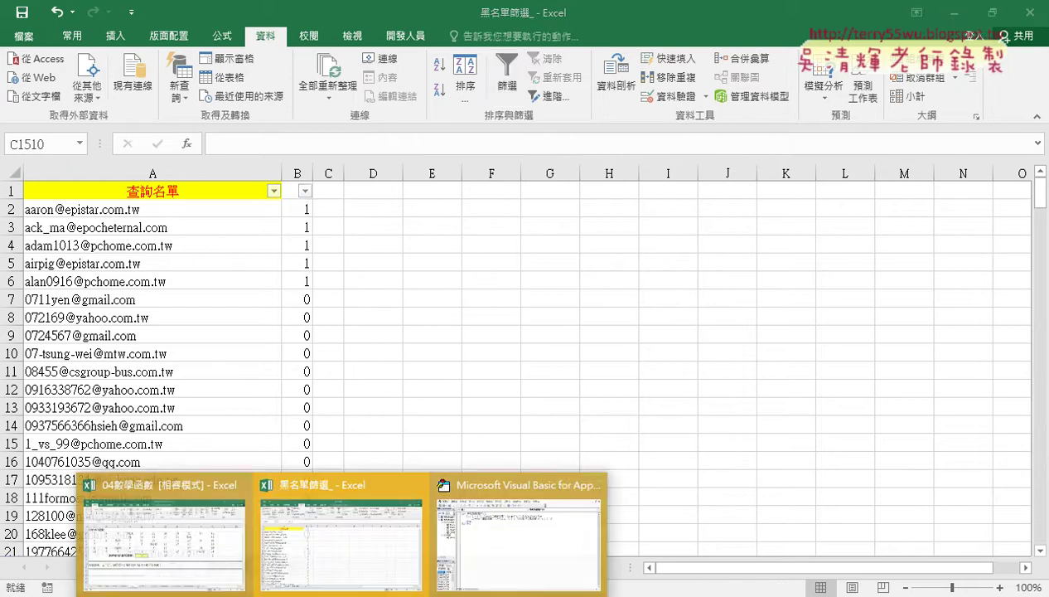
{"action": "left_click", "coordinate": [494, 548]}
- Add blank lines around the For loop with a '1. comment above it and '2 below Next
{"action": "left_click", "coordinate": [586, 182]}
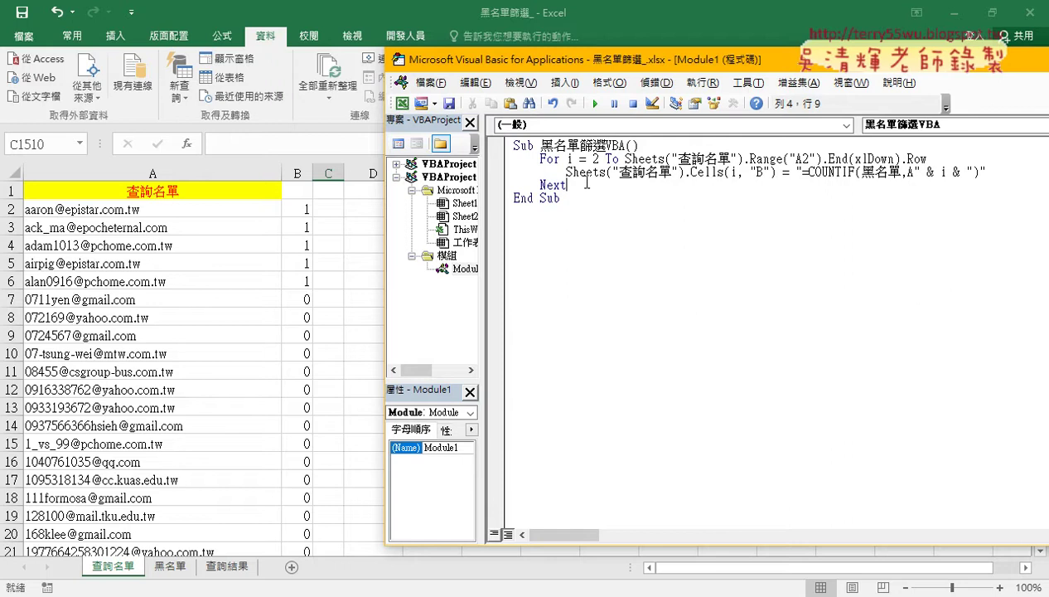
{"action": "key", "text": "Return"}
{"action": "key", "text": "Return"}
{"action": "key", "text": "Up"}
{"action": "key", "text": "Up"}
{"action": "key", "text": "Up"}
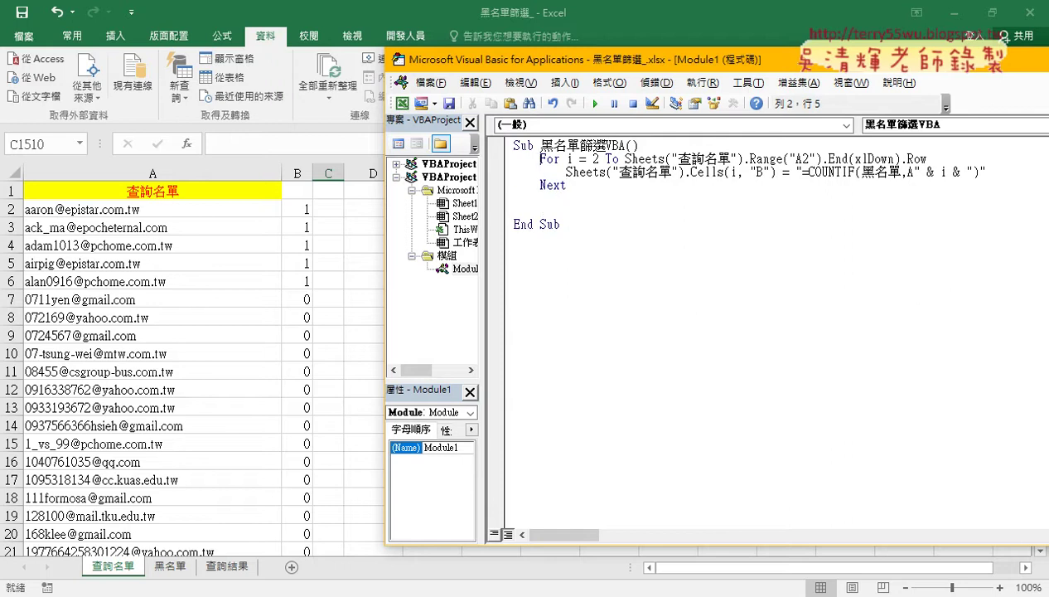
{"action": "key", "text": "Return"}
{"action": "key", "text": "Up"}
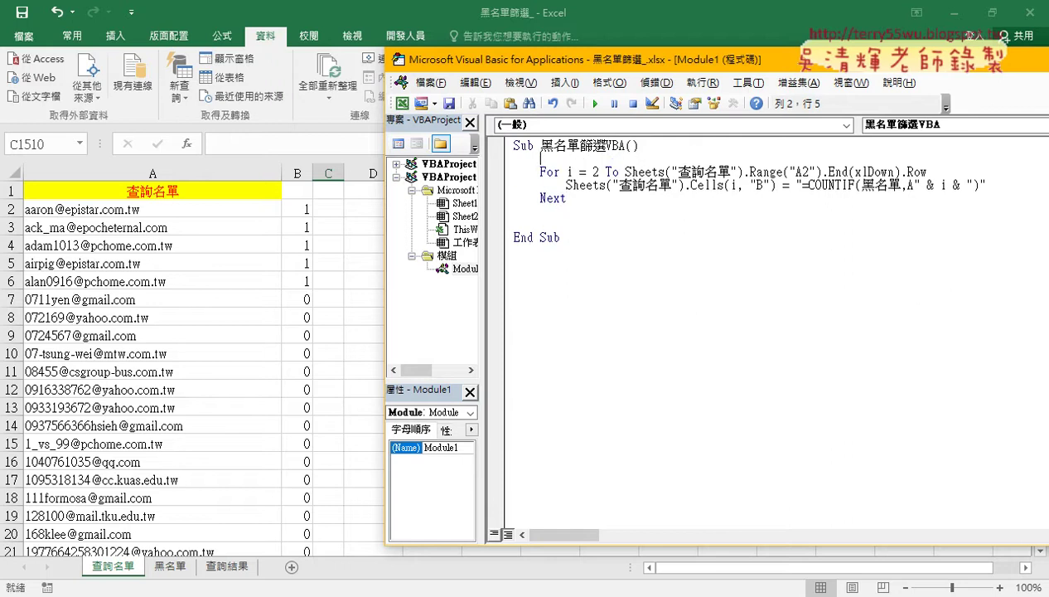
{"action": "type", "text": "'1."}
{"action": "key", "text": "Down"}
{"action": "key", "text": "Down"}
{"action": "key", "text": "Down"}
{"action": "key", "text": "Down"}
{"action": "type", "text": "'"}
{"action": "type", "text": "2"}
{"action": "key", "text": "Return"}
{"action": "type", "text": "."}
{"action": "left_click", "coordinate": [585, 184]}
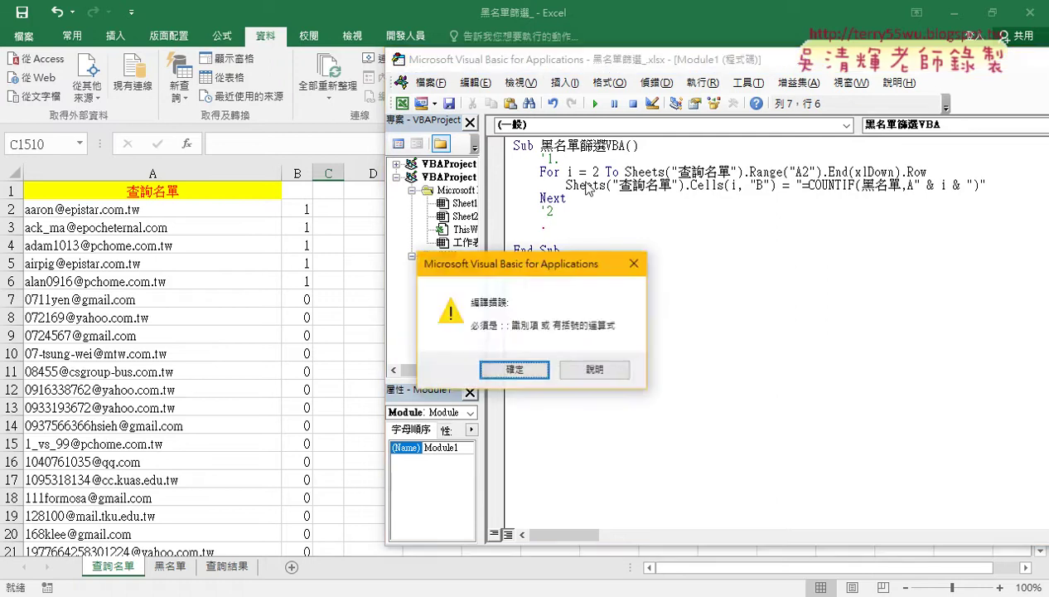
{"action": "key", "text": "Return"}
{"action": "key", "text": "BackSpace"}
- Finish the '2. comment and add a '3. comment line below it
{"action": "key", "text": "Up"}
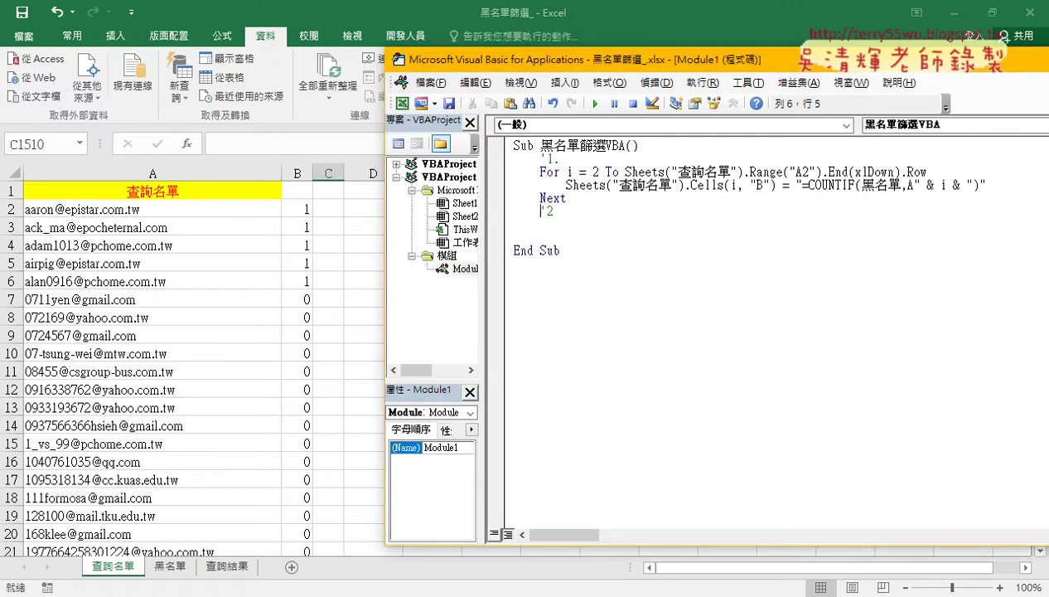
{"action": "key", "text": "End"}
{"action": "type", "text": "."}
{"action": "key", "text": "Return"}
{"action": "key", "text": "Return"}
{"action": "type", "text": "ㄊ"}
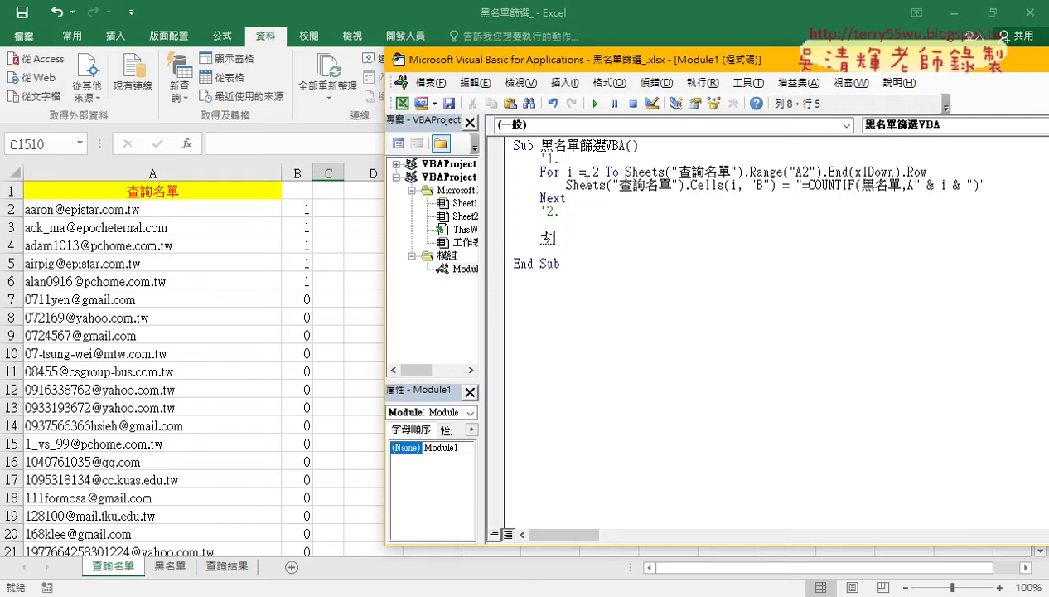
{"action": "key", "text": "BackSpace"}
{"action": "type", "text": "'3."}
- On the blank line under '2., begin typing range("A1:B
{"action": "left_click", "coordinate": [540, 224]}
{"action": "type", "text": "ra"}
{"action": "type", "text": "nge"}
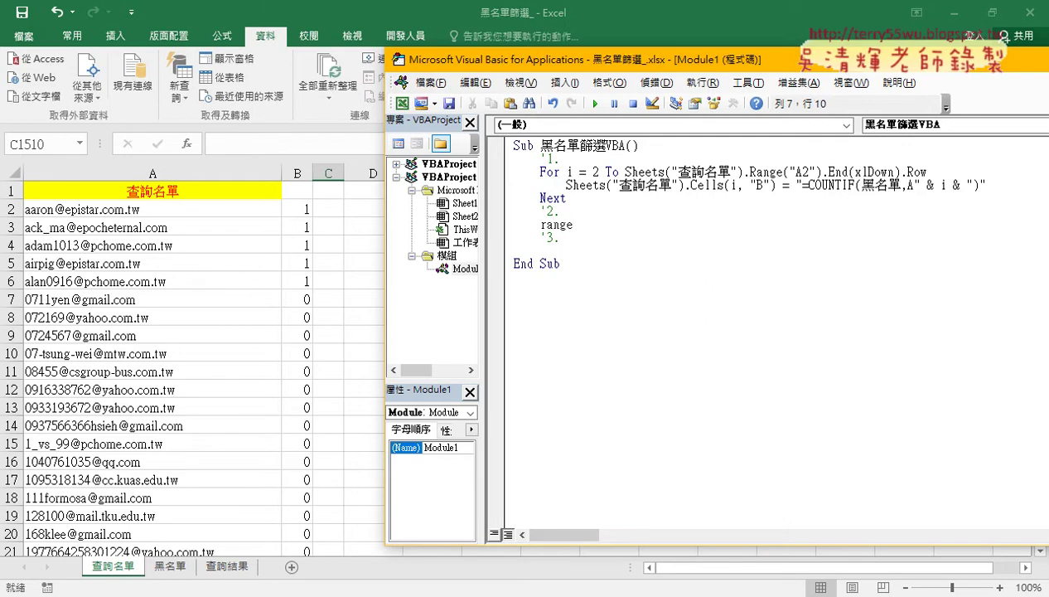
{"action": "type", "text": "(\""}
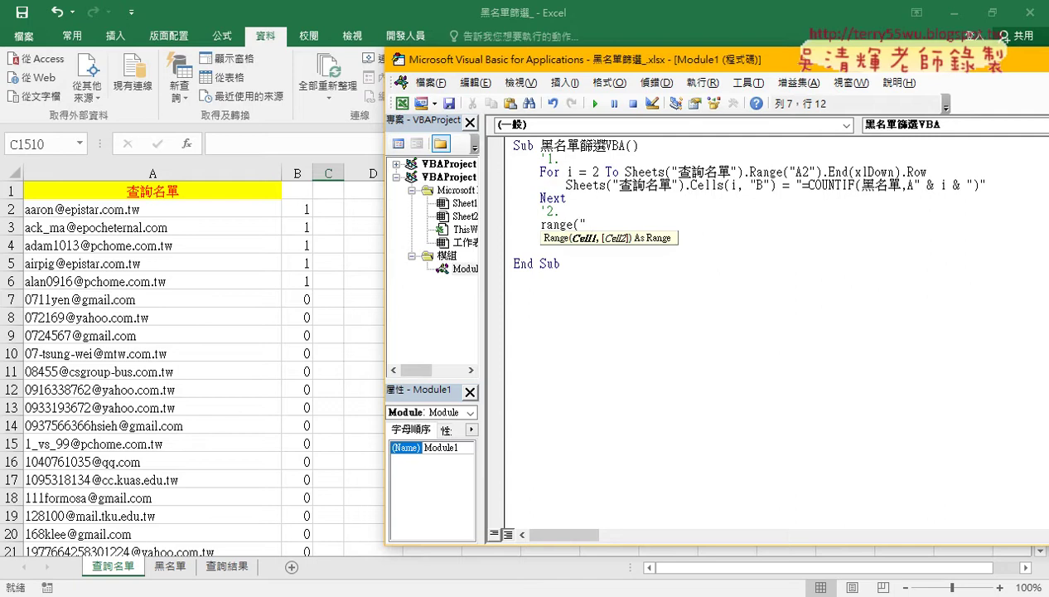
{"action": "type", "text": "A"}
{"action": "type", "text": ":"}
{"action": "type", "text": "B"}
{"action": "key", "text": "alt+F11"}
- Dismiss the open-with prompt and confirm the 查詢名單 email list runs down to row 1000
{"action": "left_click", "coordinate": [112, 210]}
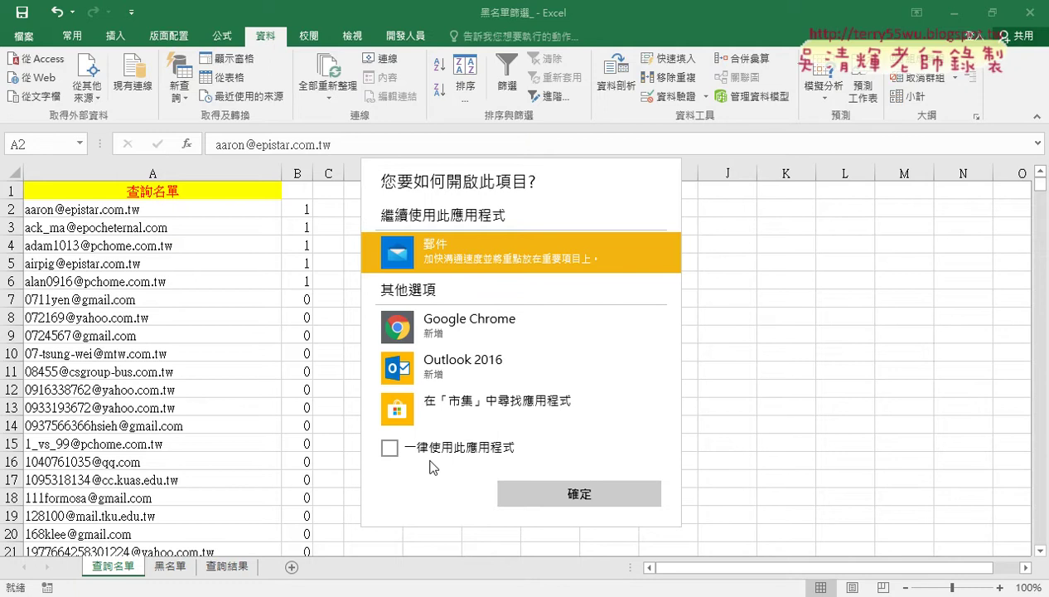
{"action": "key", "text": "Escape"}
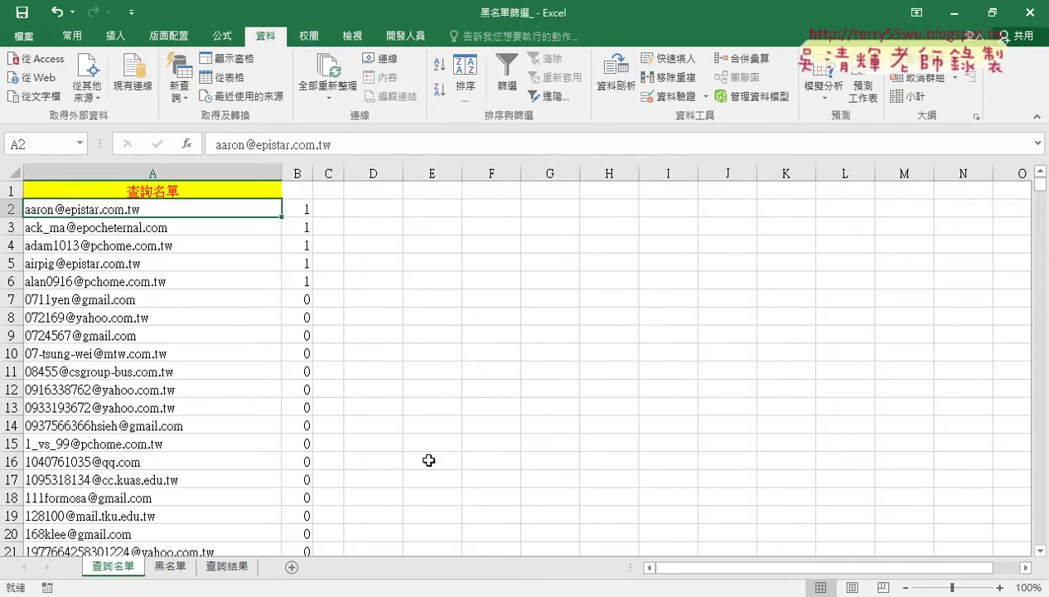
{"action": "key", "text": "ctrl+Down"}
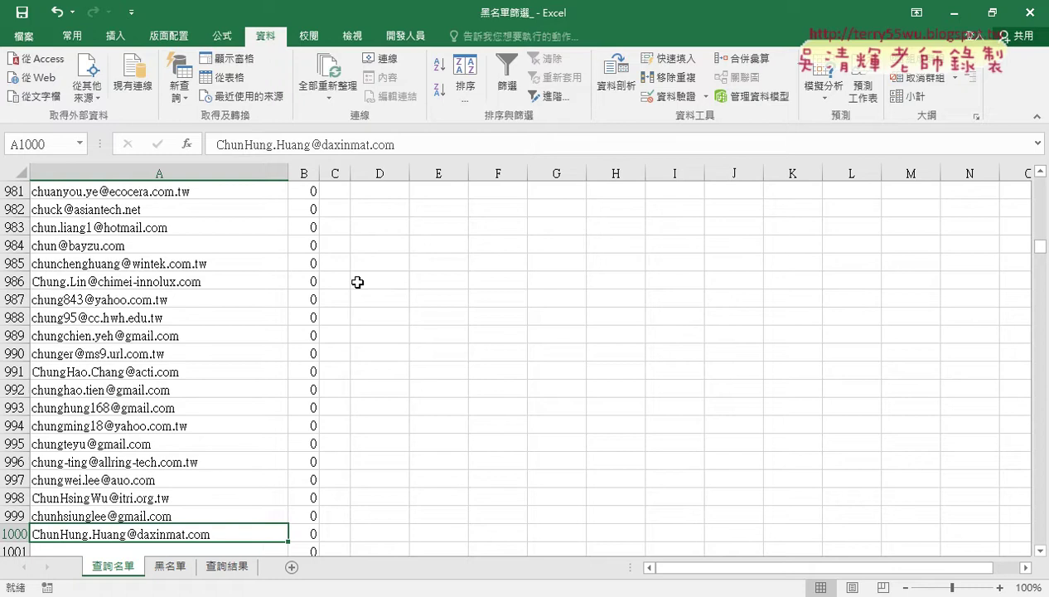
{"action": "key", "text": "ctrl+Up"}
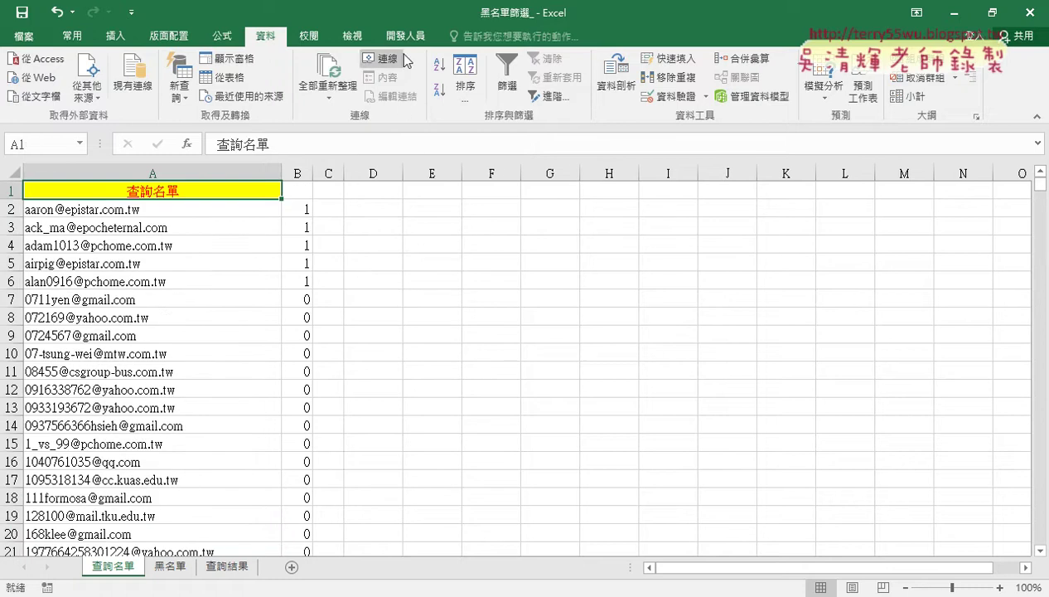
{"action": "left_click", "coordinate": [405, 36]}
- Complete step 2 as range("A1:B1000").AutoFilter 2,"1", picking AutoFilter from IntelliSense
{"action": "left_click", "coordinate": [31, 86]}
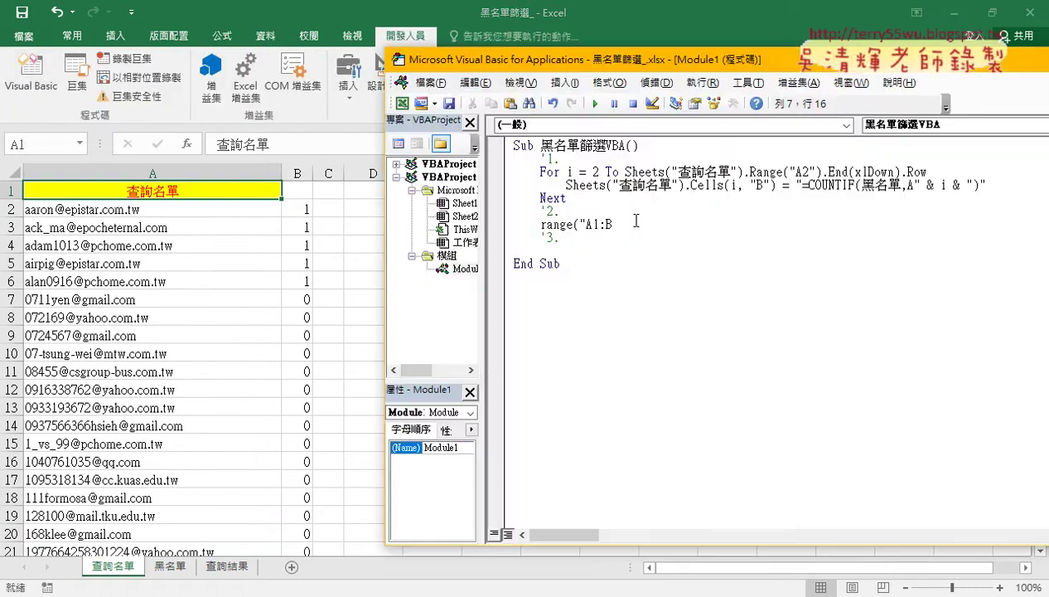
{"action": "type", "text": "B1000"}
{"action": "type", "text": "\""}
{"action": "type", "text": ")."}
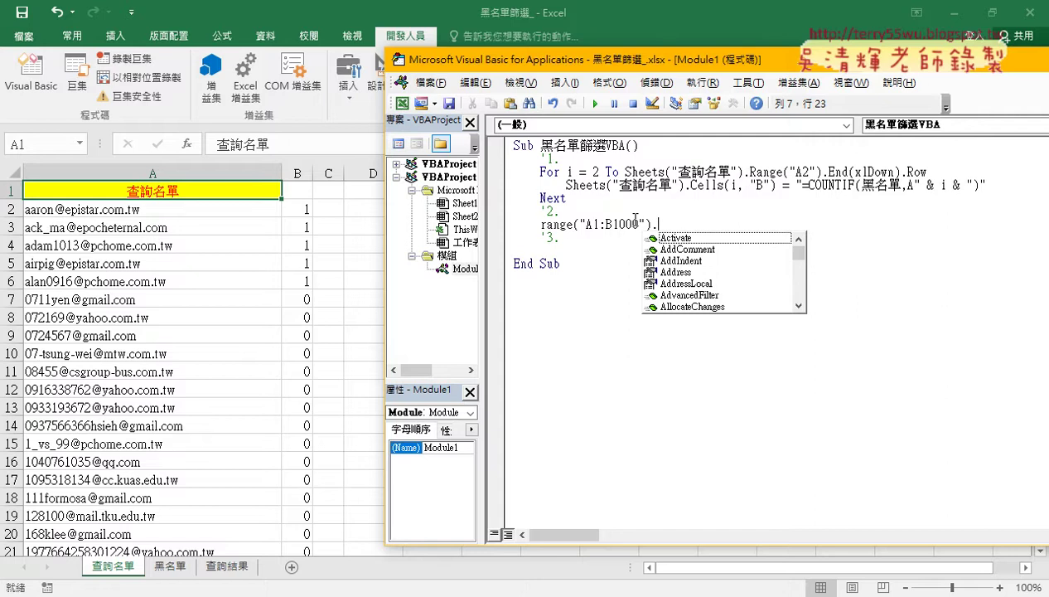
{"action": "type", "text": "au"}
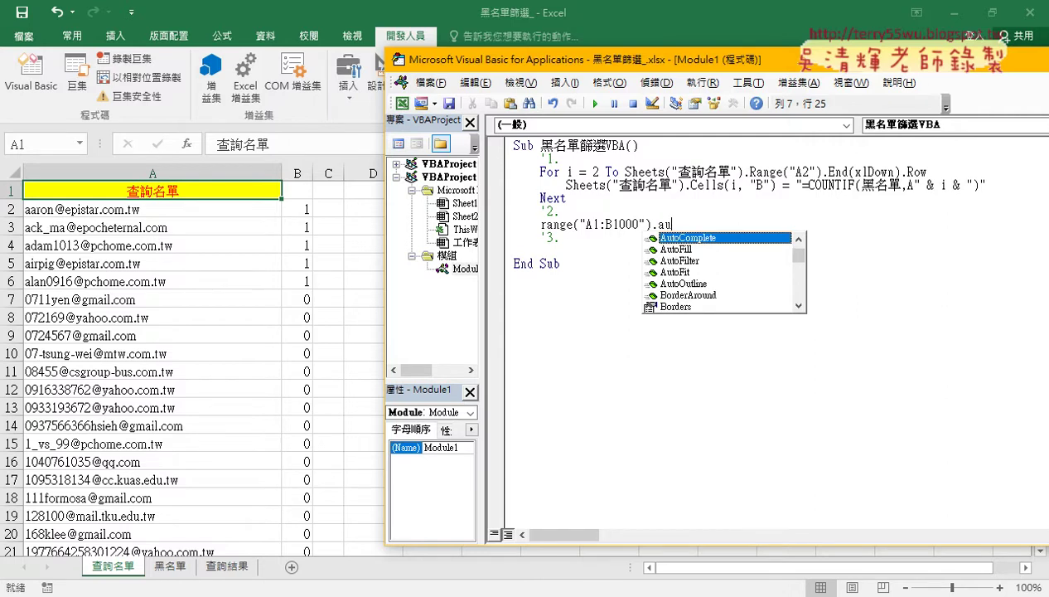
{"action": "key", "text": "Down"}
{"action": "key", "text": "Down"}
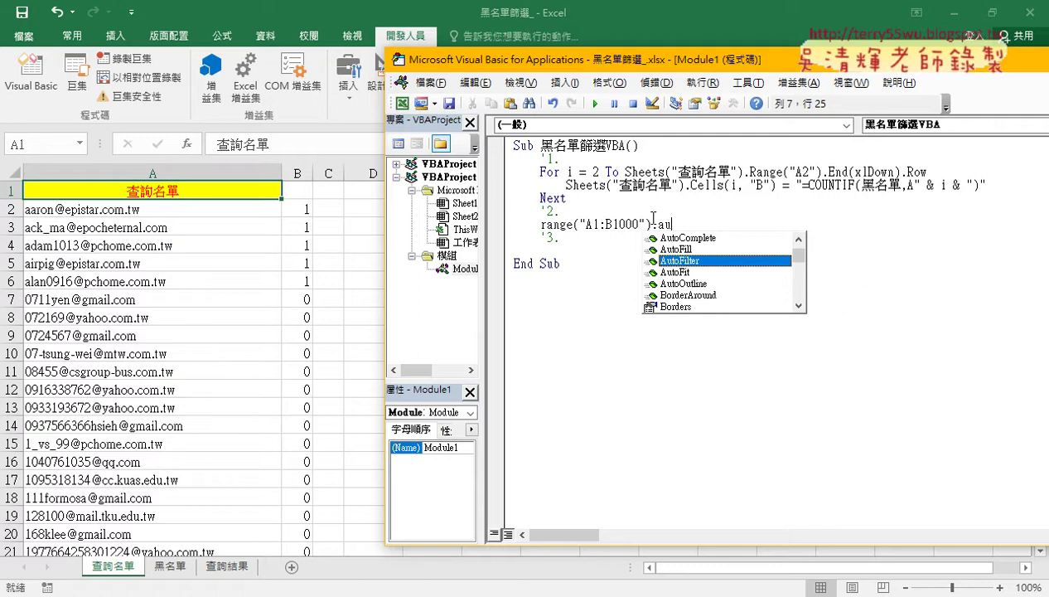
{"action": "double_click", "coordinate": [715, 260]}
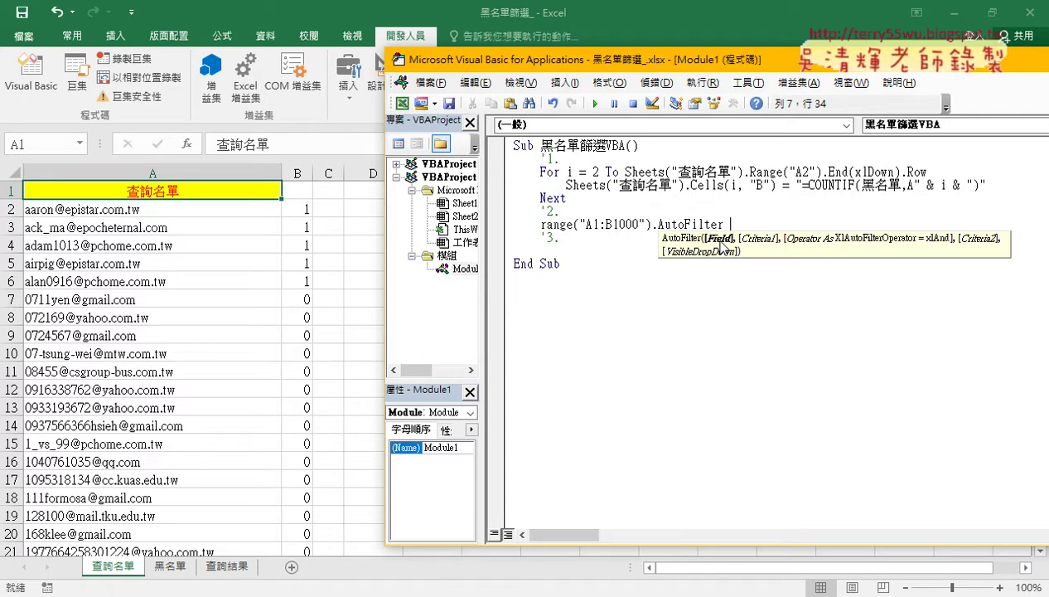
{"action": "type", "text": "2"}
{"action": "type", "text": ","}
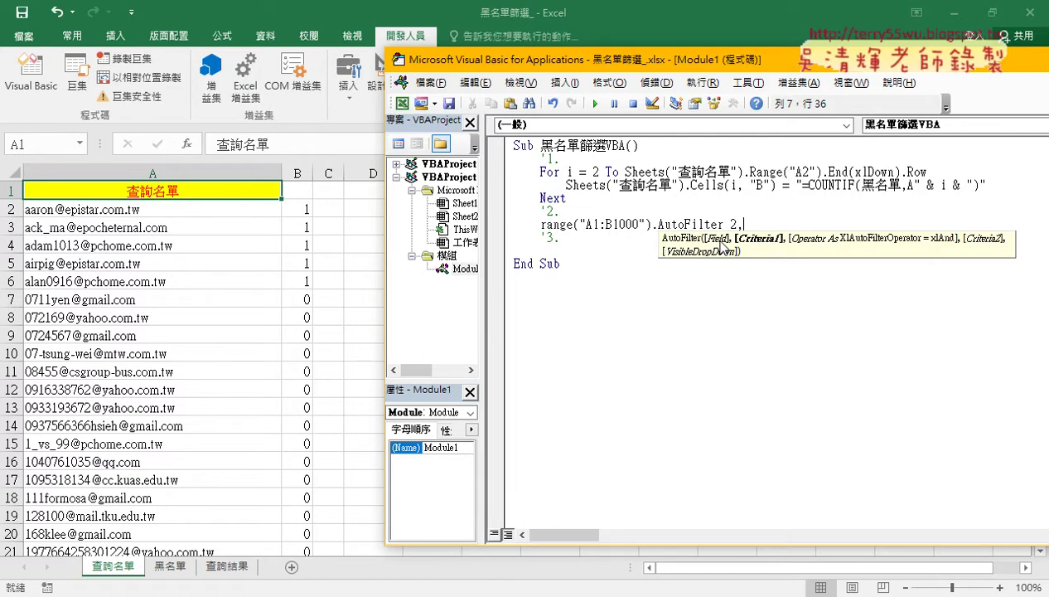
{"action": "type", "text": "\""}
{"action": "type", "text": "1\""}
- Turn on filtering for 查詢名單 and inspect column B's filter options
{"action": "left_click", "coordinate": [303, 190]}
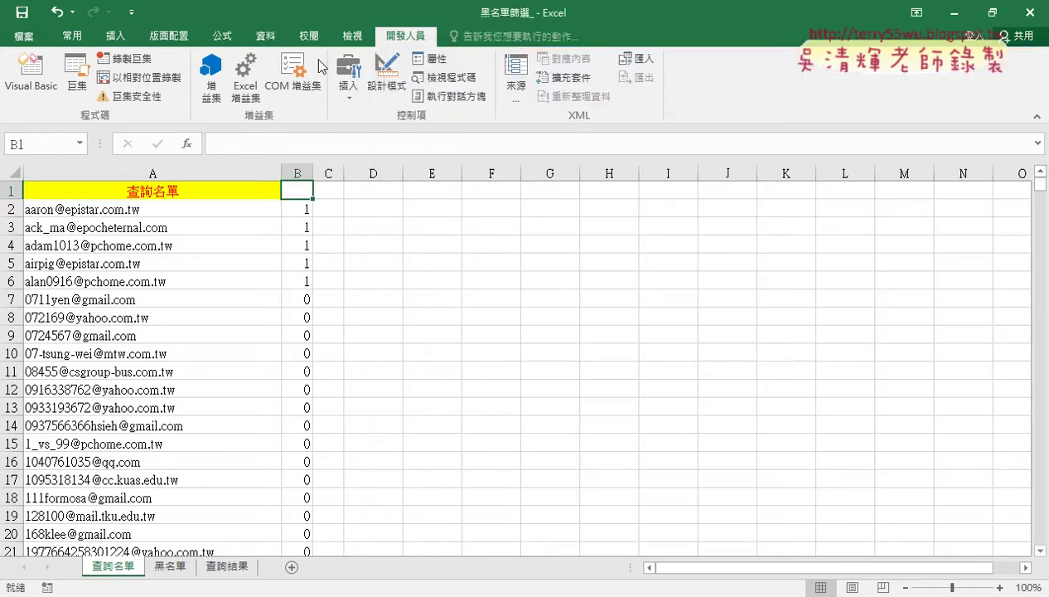
{"action": "left_click", "coordinate": [265, 35]}
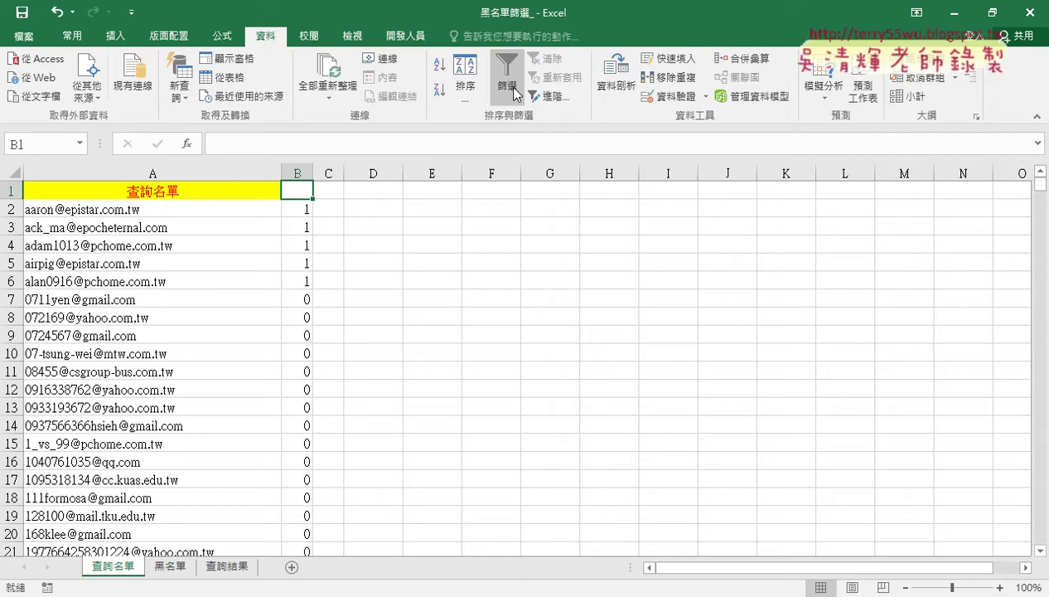
{"action": "left_click", "coordinate": [507, 79]}
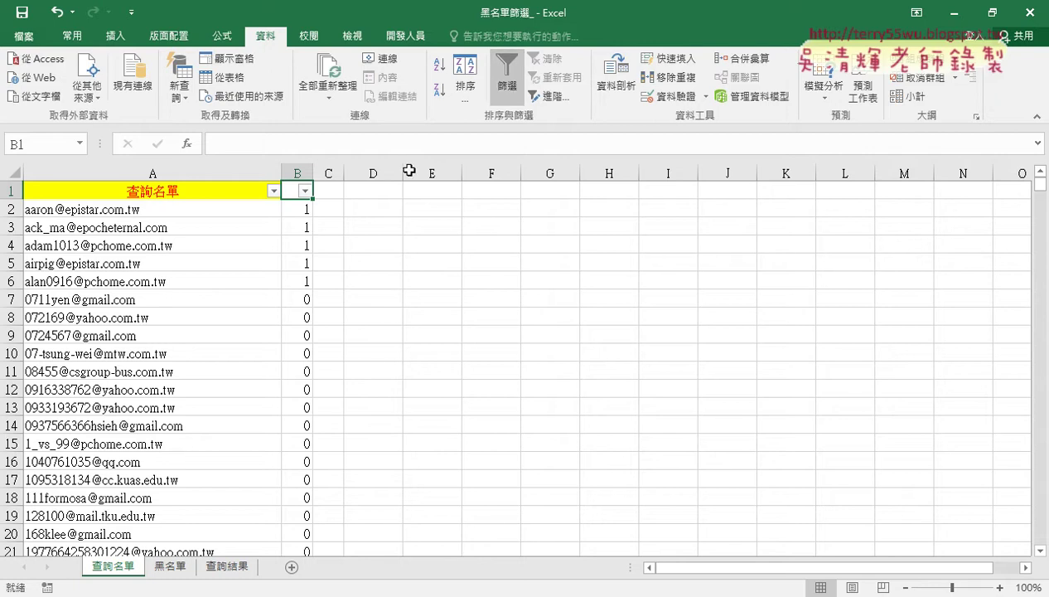
{"action": "left_click", "coordinate": [305, 191]}
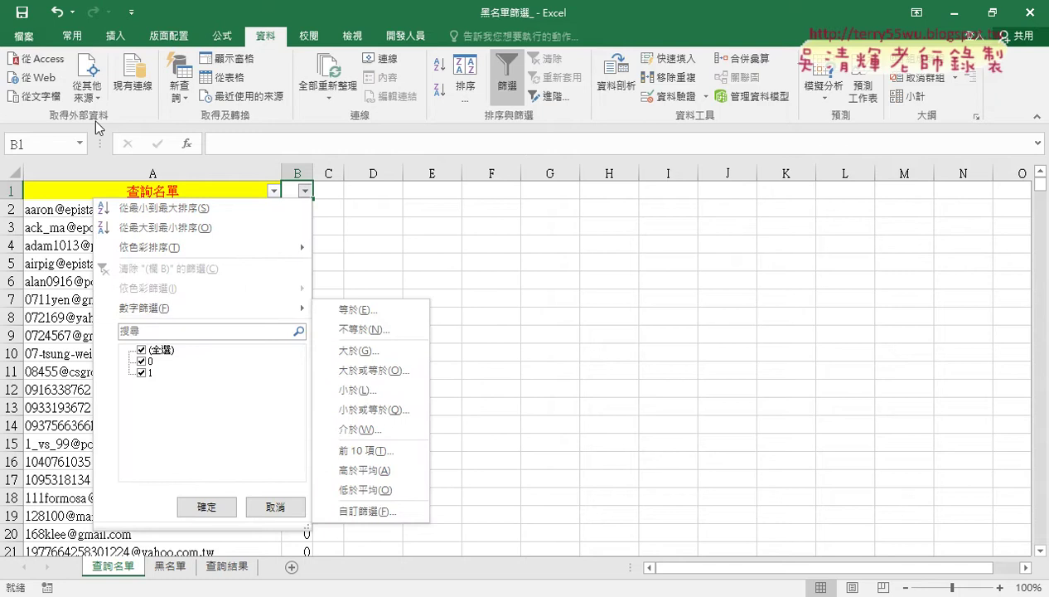
{"action": "left_click", "coordinate": [406, 36]}
- Remove the quotes so the macro line reads AutoFilter 2, 1 with a numeric criterion
{"action": "left_click", "coordinate": [34, 75]}
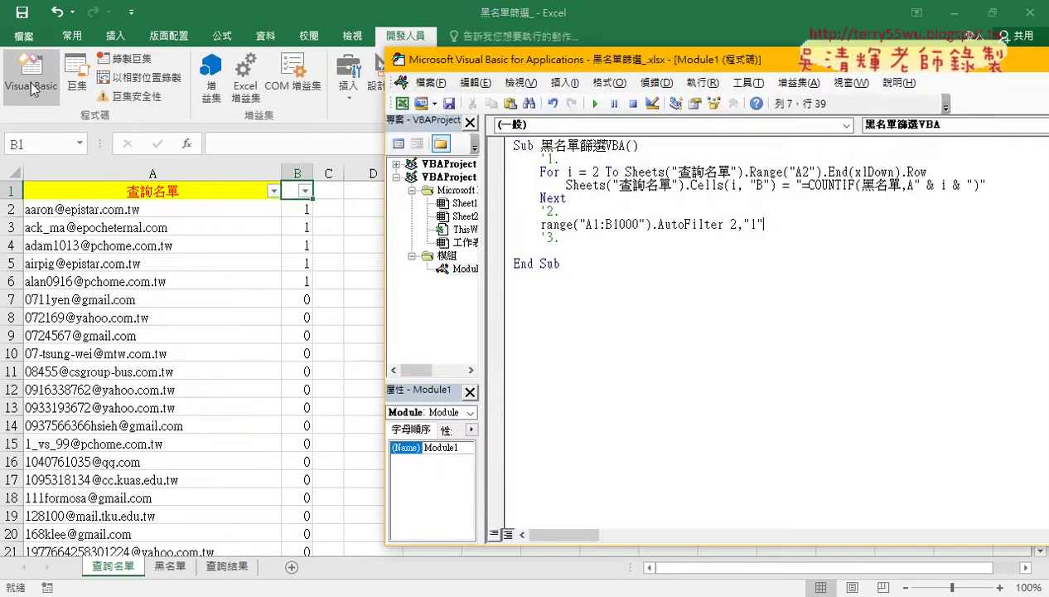
{"action": "left_click", "coordinate": [743, 224]}
{"action": "left_click_drag", "start_coordinate": [743, 224], "coordinate": [751, 223]}
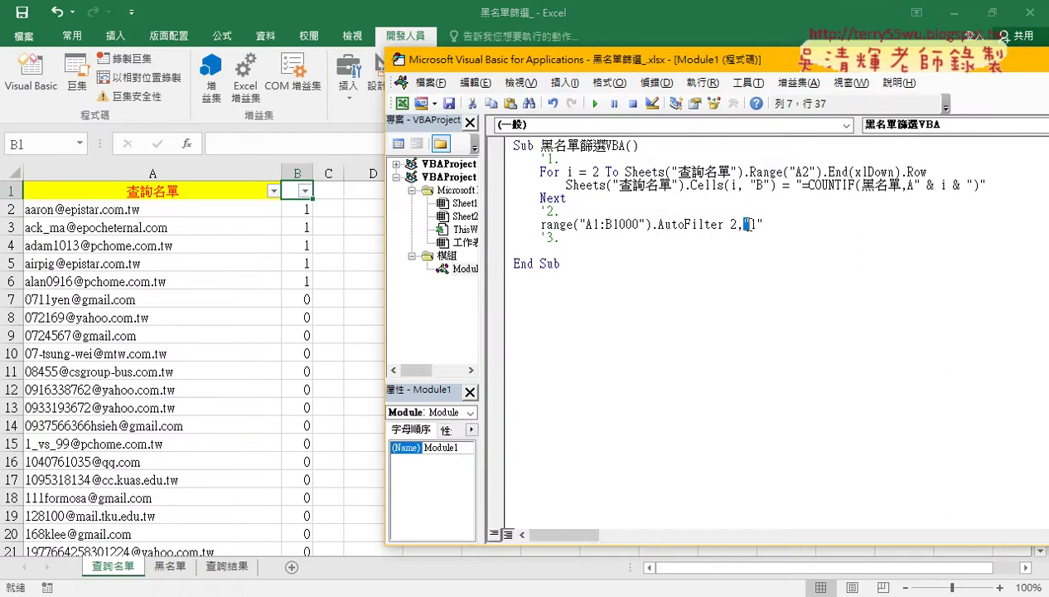
{"action": "key", "text": "Delete"}
{"action": "key", "text": "Down"}
{"action": "key", "text": "Up"}
- Recheck column B's filter values on 查詢名單 and close the list unchanged
{"action": "left_click", "coordinate": [305, 193]}
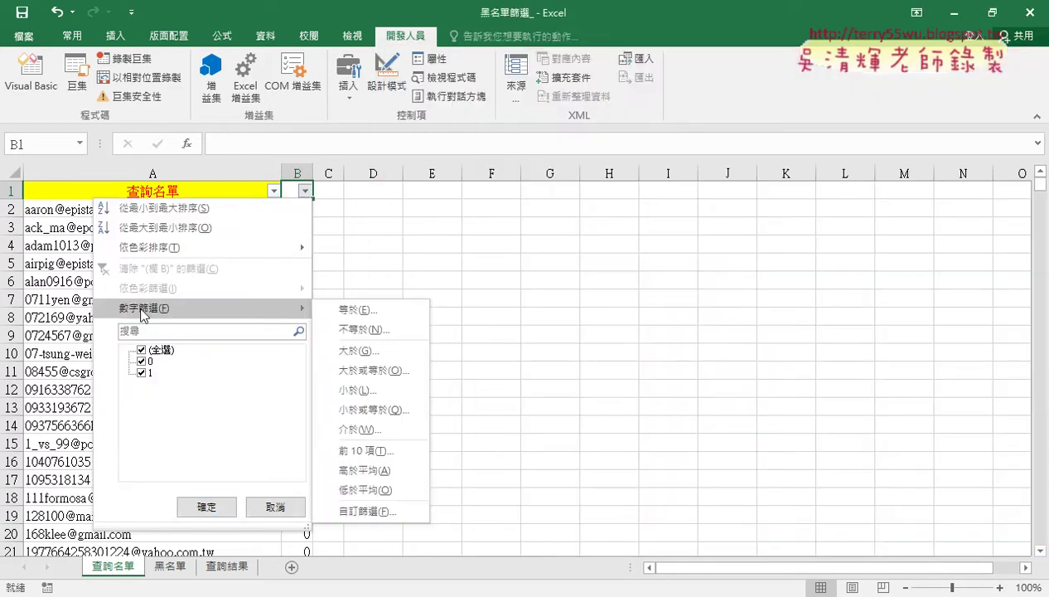
{"action": "mouse_move", "coordinate": [145, 308]}
{"action": "left_click_drag", "start_coordinate": [138, 301], "coordinate": [141, 319]}
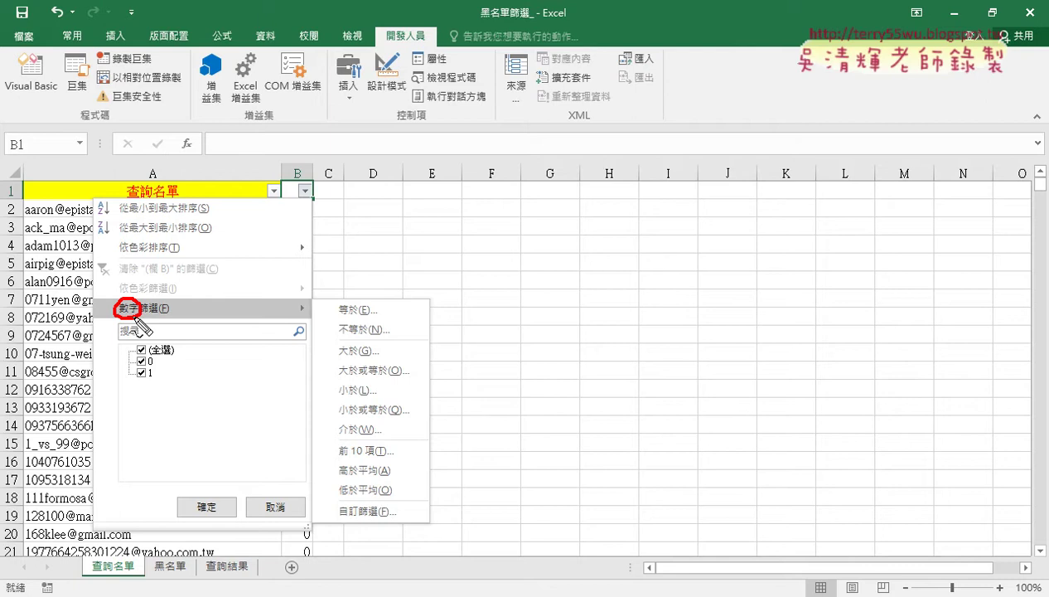
{"action": "key", "text": "Escape"}
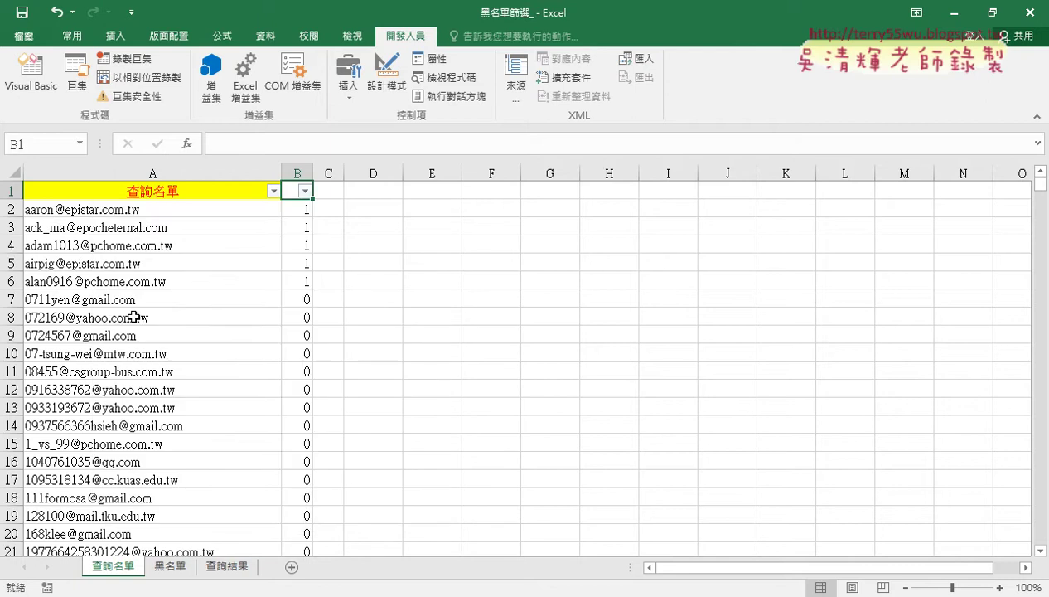
- Select the Range("A1:B1000"). part of the filter line and check the 查詢結果 and 查詢名單 sheets
{"action": "left_click", "coordinate": [30, 76]}
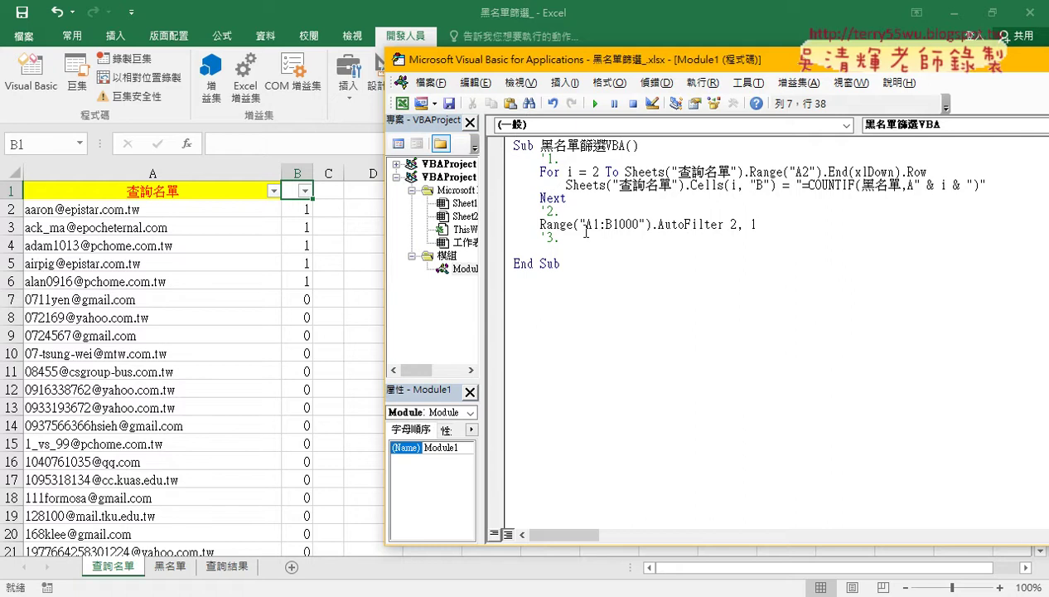
{"action": "left_click", "coordinate": [555, 246]}
{"action": "left_click_drag", "start_coordinate": [540, 224], "coordinate": [657, 224]}
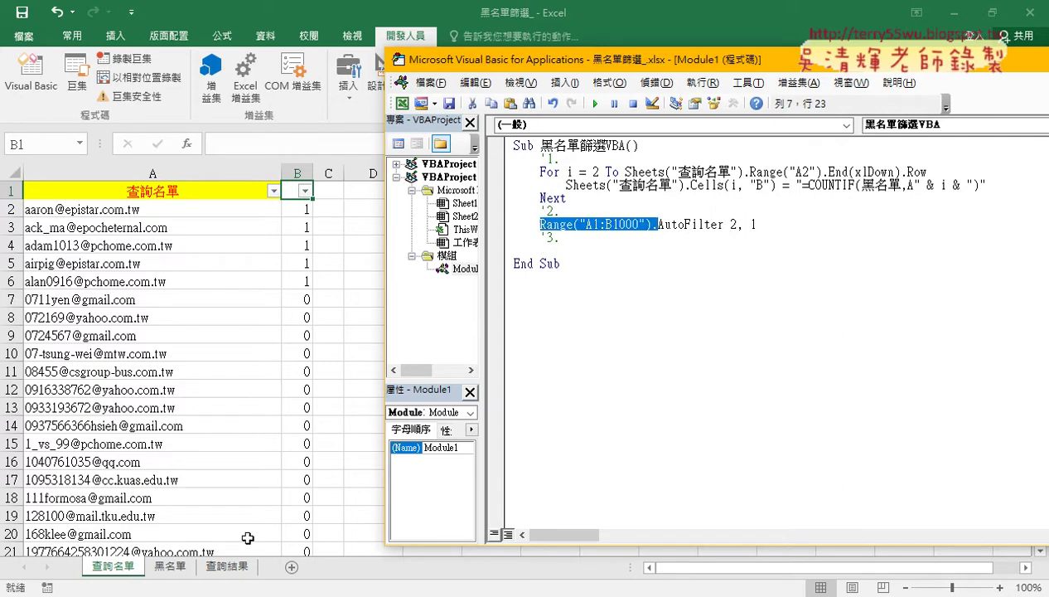
{"action": "left_click", "coordinate": [229, 567]}
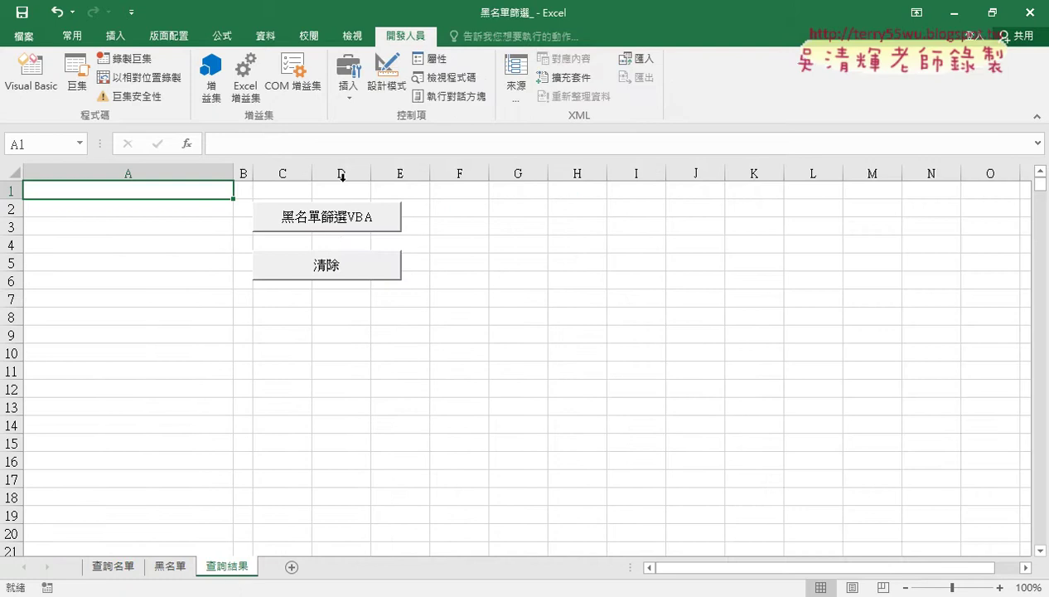
{"action": "left_click", "coordinate": [117, 568]}
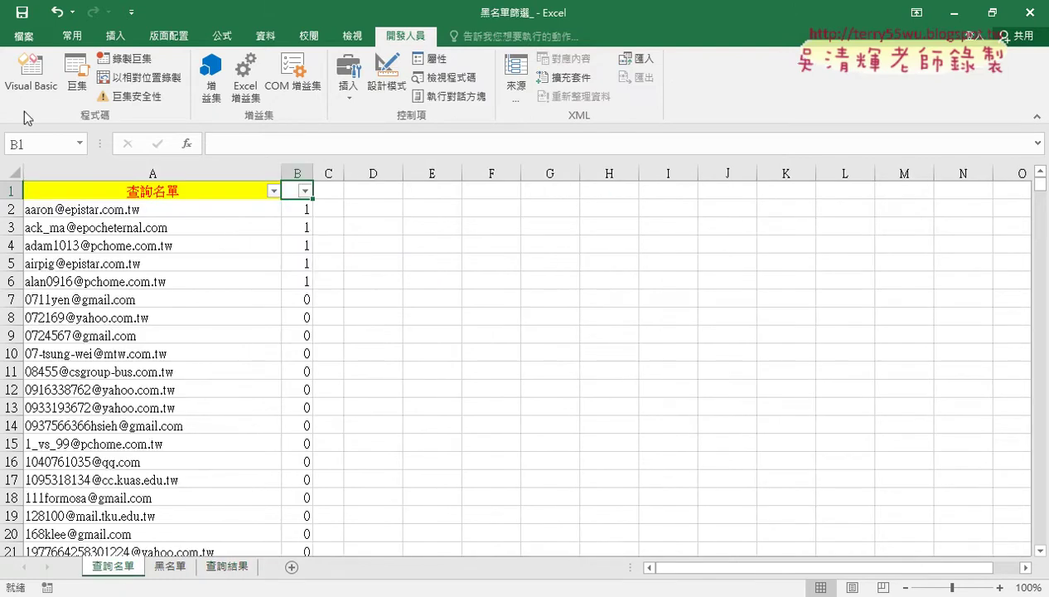
{"action": "left_click", "coordinate": [31, 73]}
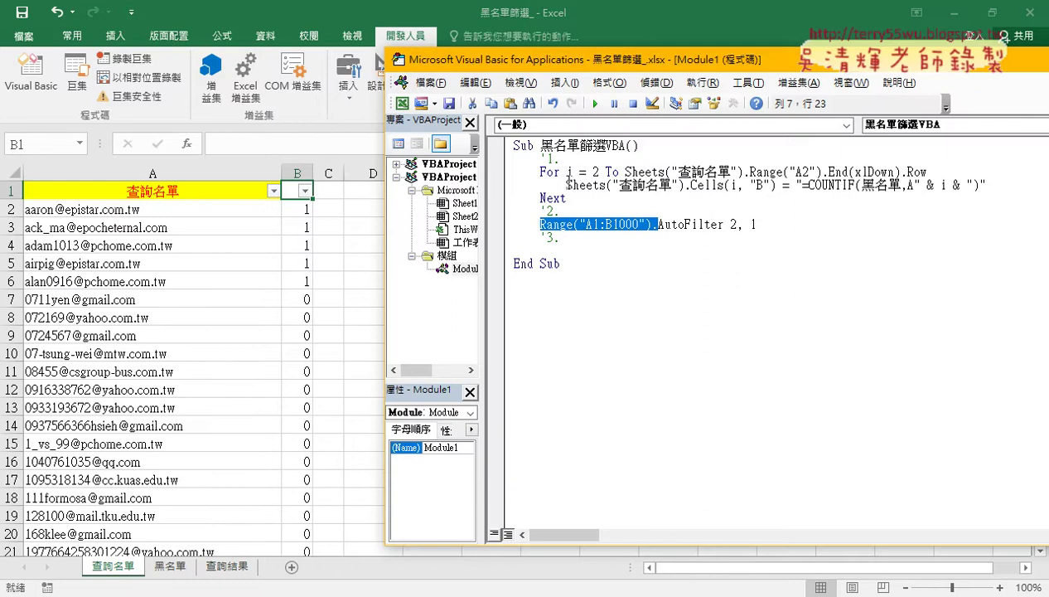
- Paste Sheets("查詢名單"). before Range so the filter line targets the 查詢名單 sheet
{"action": "left_click_drag", "start_coordinate": [567, 184], "coordinate": [693, 184]}
{"action": "key", "text": "ctrl+c"}
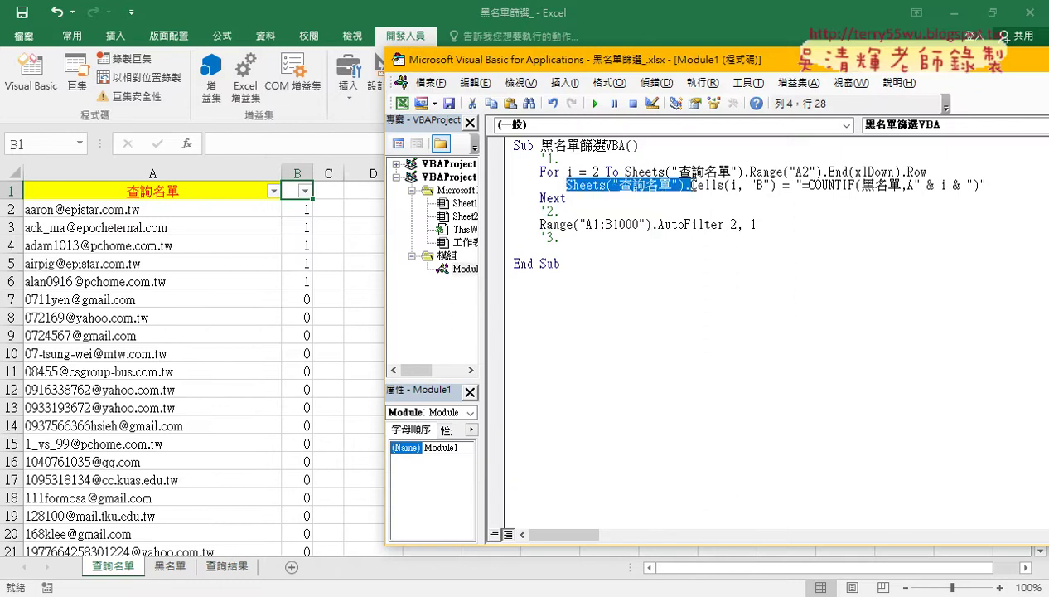
{"action": "left_click", "coordinate": [540, 224]}
{"action": "key", "text": "ctrl+v"}
{"action": "left_click", "coordinate": [247, 567]}
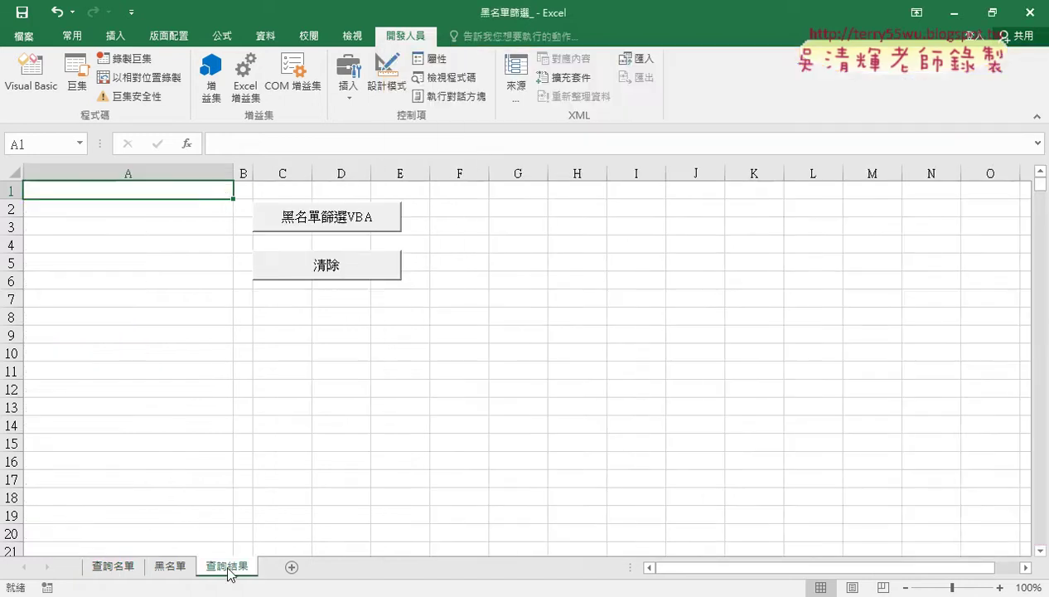
{"action": "left_click", "coordinate": [121, 568]}
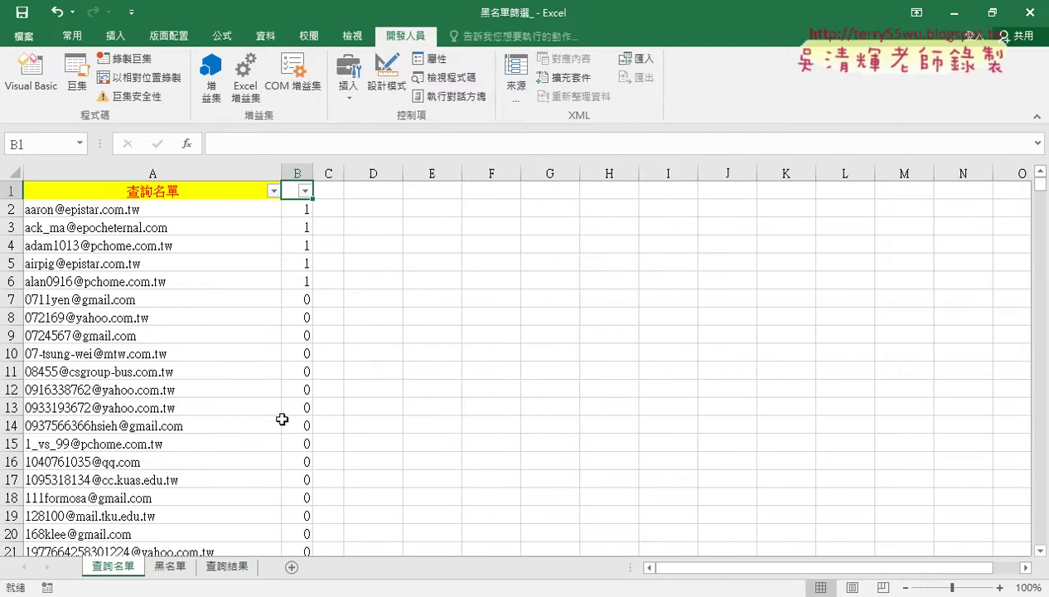
{"action": "left_click", "coordinate": [31, 72]}
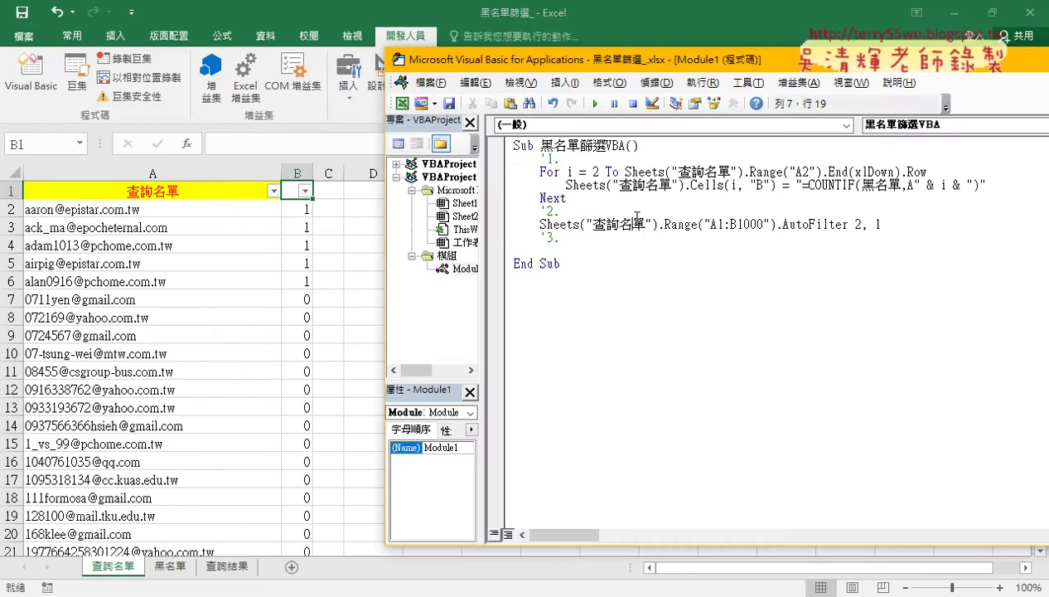
- Set a breakpoint on the AutoFilter line, run the macro, then continue past it with F5
{"action": "left_click", "coordinate": [498, 224]}
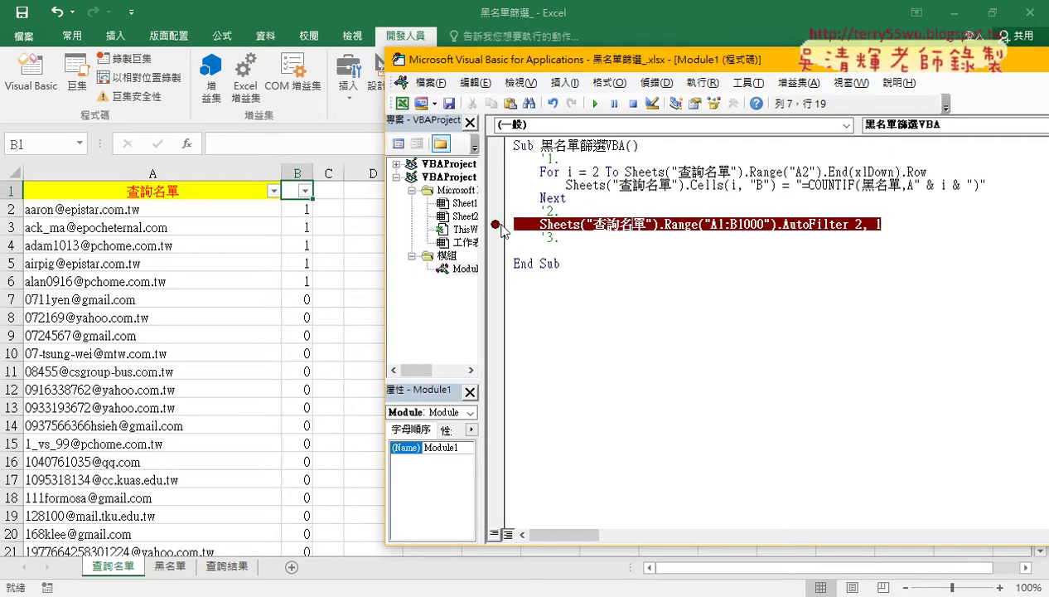
{"action": "left_click", "coordinate": [595, 104]}
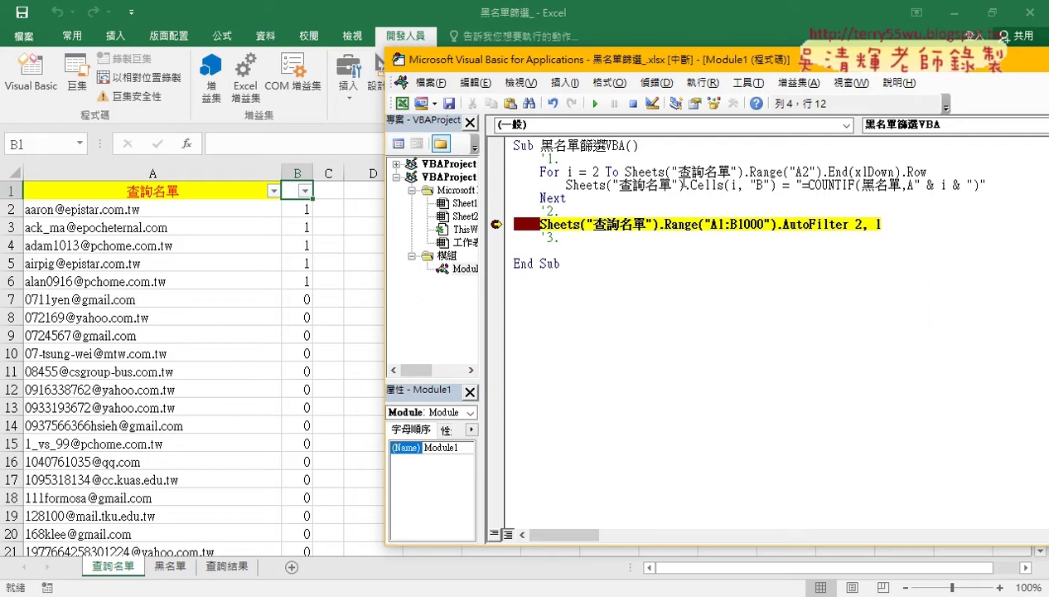
{"action": "key", "text": "F5"}
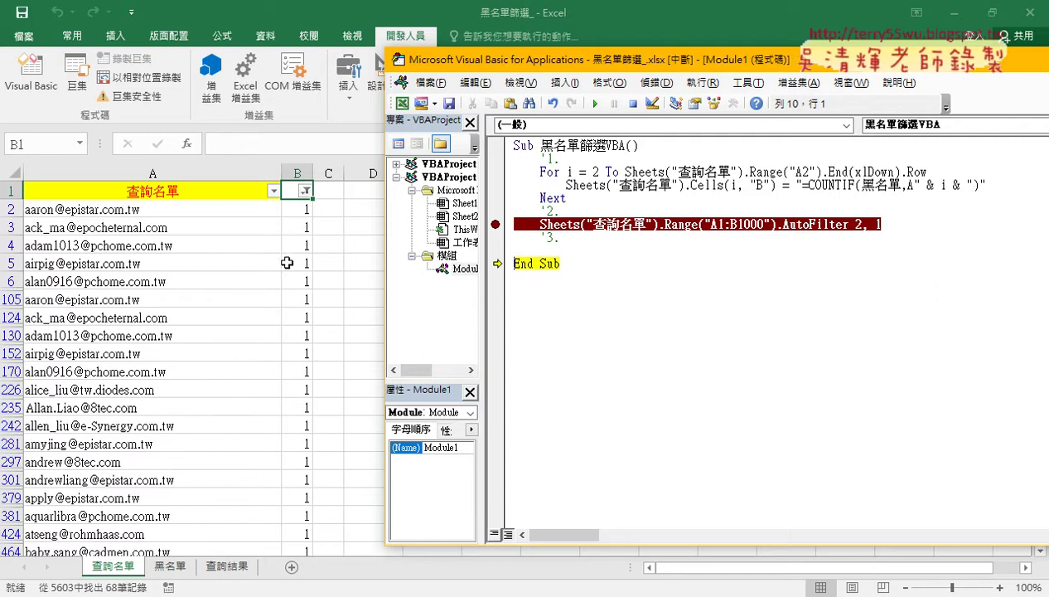
- Check the filter result on the 查詢結果 and 查詢名單 sheets, then return to the macro code
{"action": "left_click", "coordinate": [561, 247]}
{"action": "left_click", "coordinate": [225, 566]}
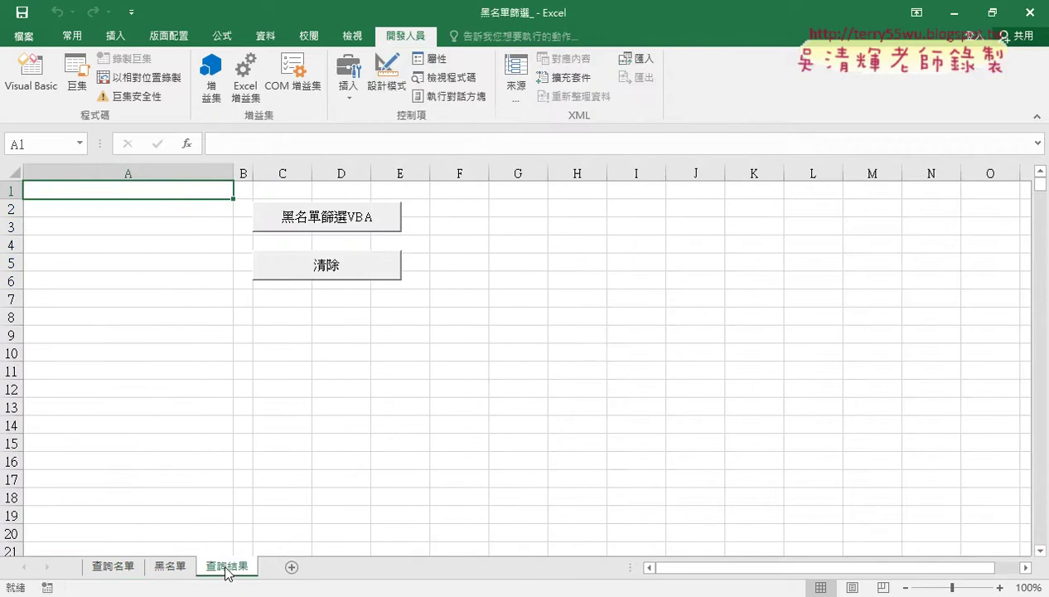
{"action": "left_click", "coordinate": [123, 566]}
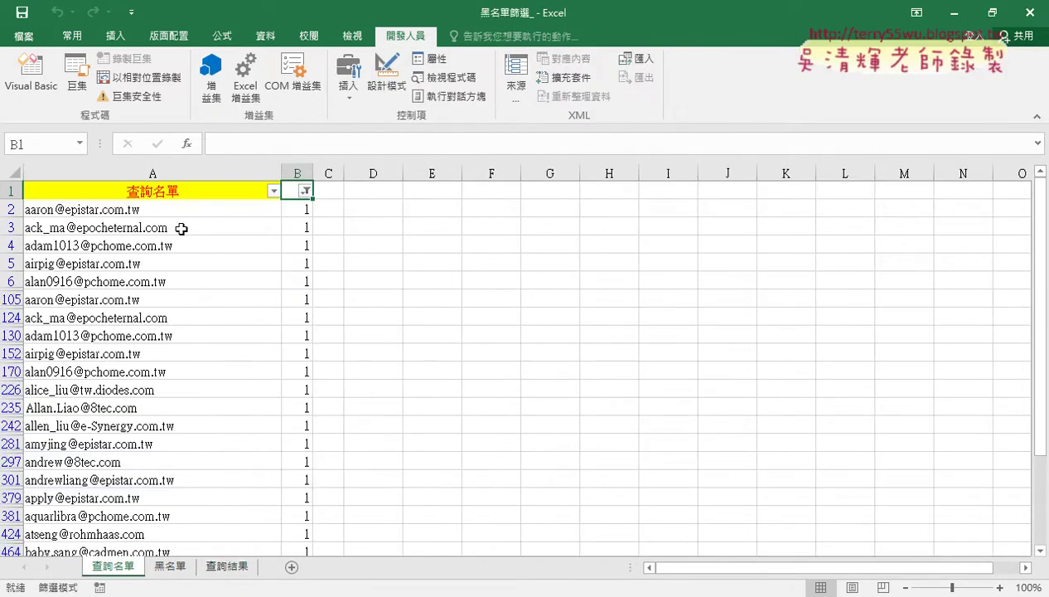
{"action": "left_click", "coordinate": [227, 569]}
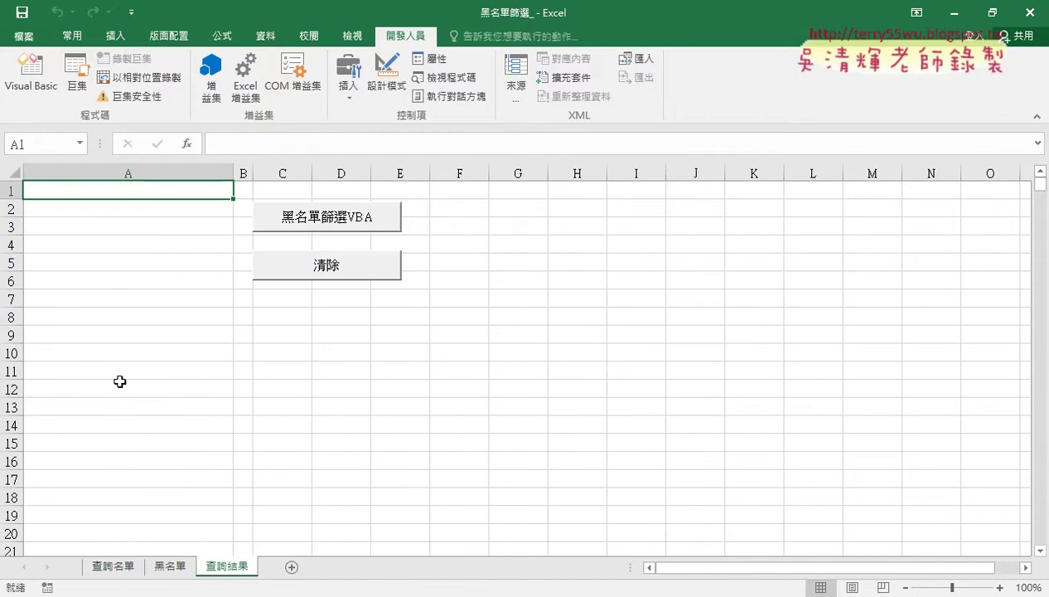
{"action": "left_click", "coordinate": [113, 566]}
{"action": "left_click", "coordinate": [30, 75]}
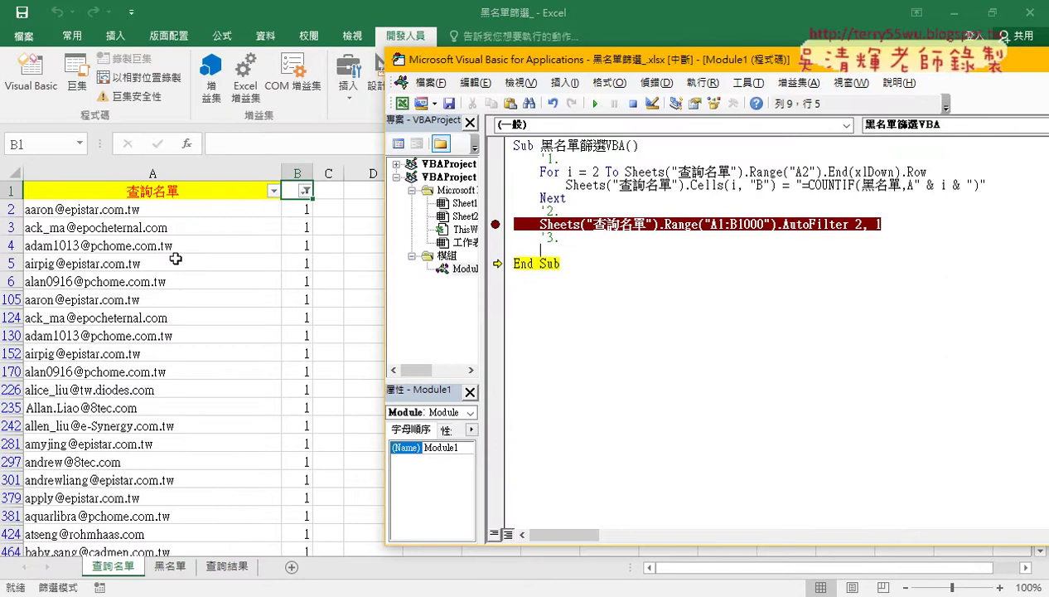
- Copy Sheets("查詢名單").Range("A1:B1000") onto a new line below comment 3 and append .copy
{"action": "left_click_drag", "start_coordinate": [541, 224], "coordinate": [778, 220]}
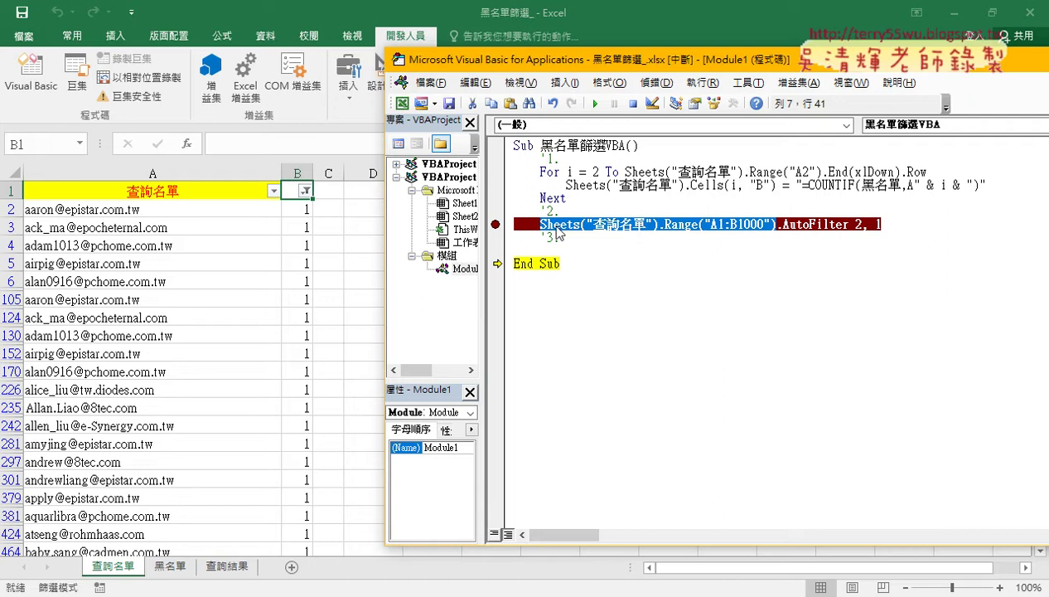
{"action": "left_click_drag", "start_coordinate": [554, 225], "coordinate": [557, 253]}
{"action": "left_click_drag", "start_coordinate": [556, 252], "coordinate": [556, 252]}
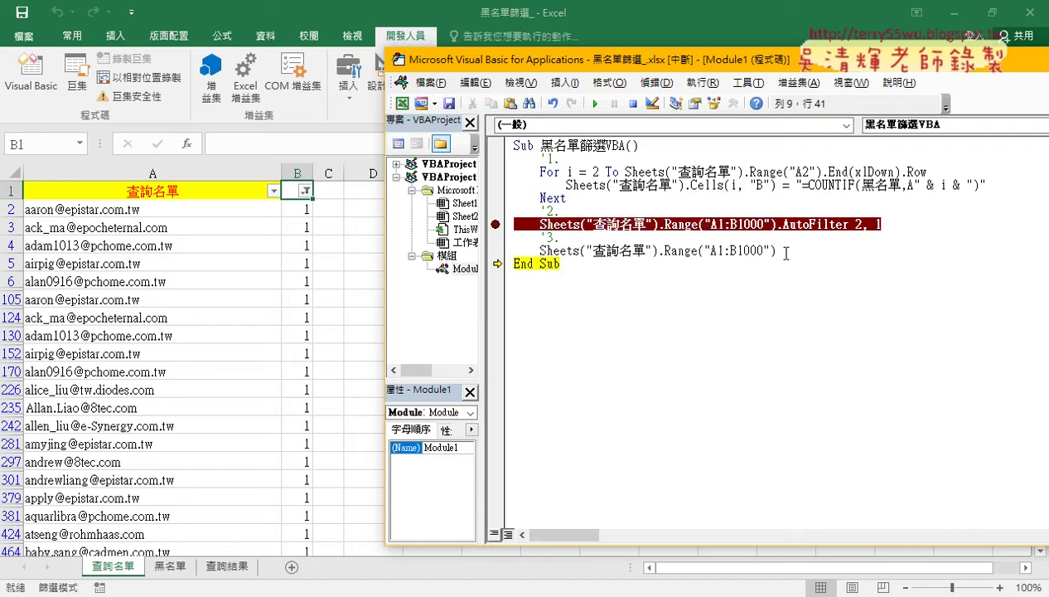
{"action": "type", "text": "."}
{"action": "type", "text": "cop"}
{"action": "type", "text": "y"}
{"action": "left_click", "coordinate": [228, 569]}
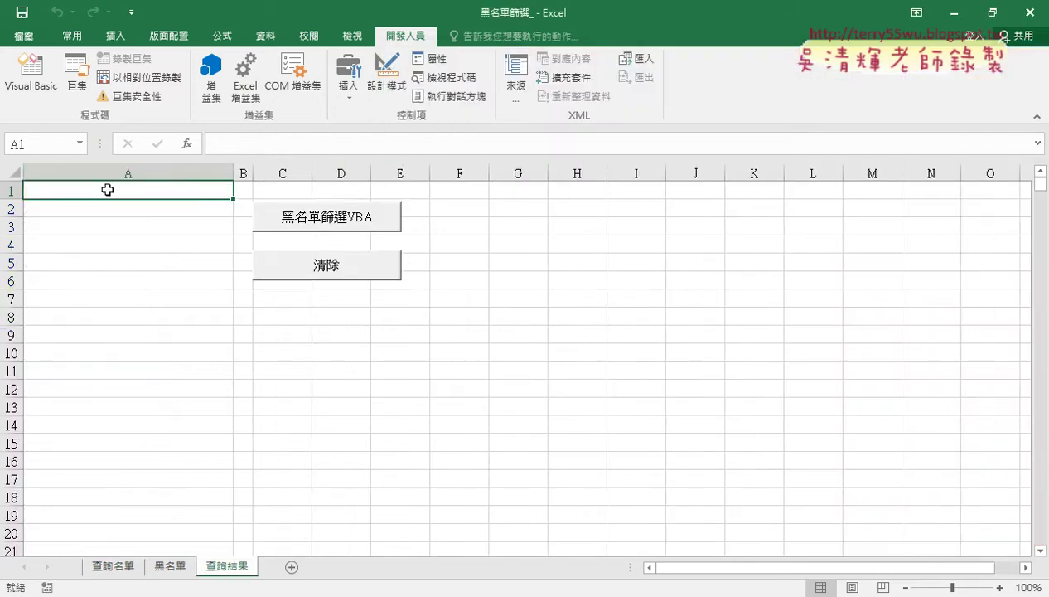
{"action": "left_click", "coordinate": [46, 87]}
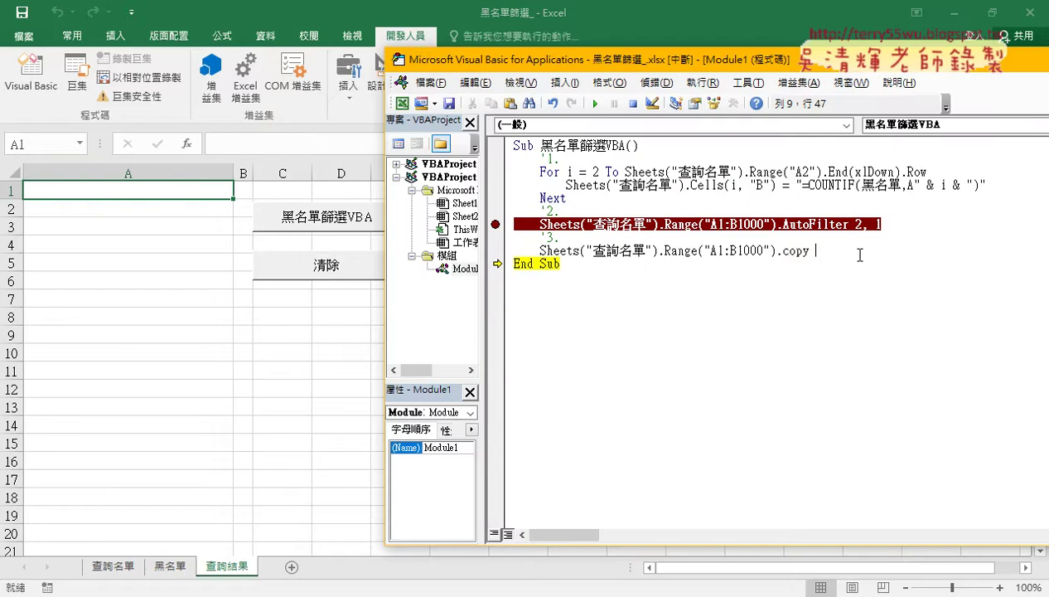
- Finish the line with the Range("A1") destination so it reads .Copy Range("A1")
{"action": "left_click_drag", "start_coordinate": [664, 252], "coordinate": [726, 251]}
{"action": "key", "text": "ctrl+c"}
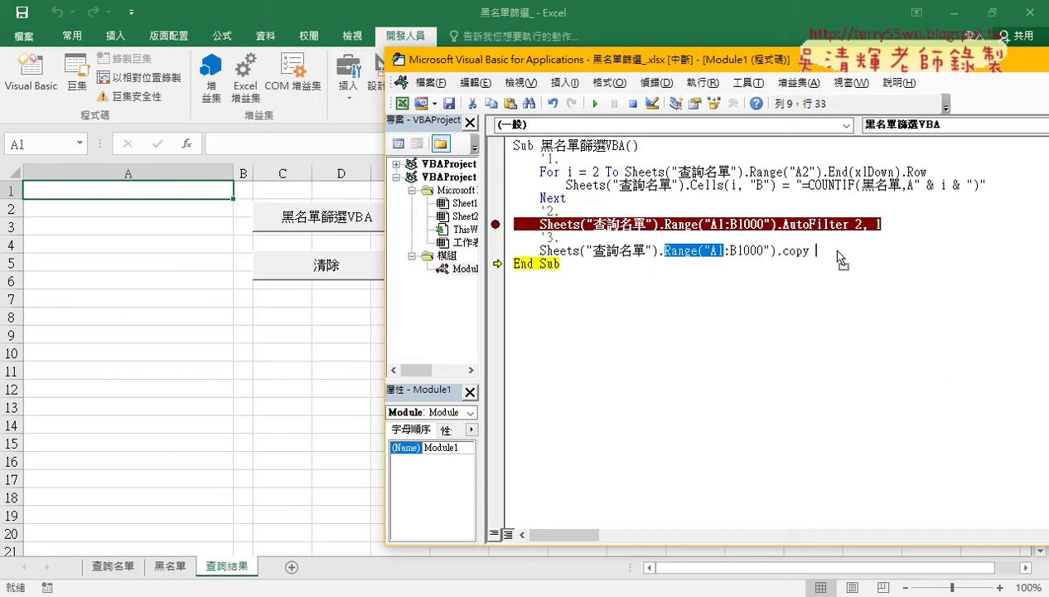
{"action": "left_click", "coordinate": [828, 247]}
{"action": "key", "text": "ctrl+v"}
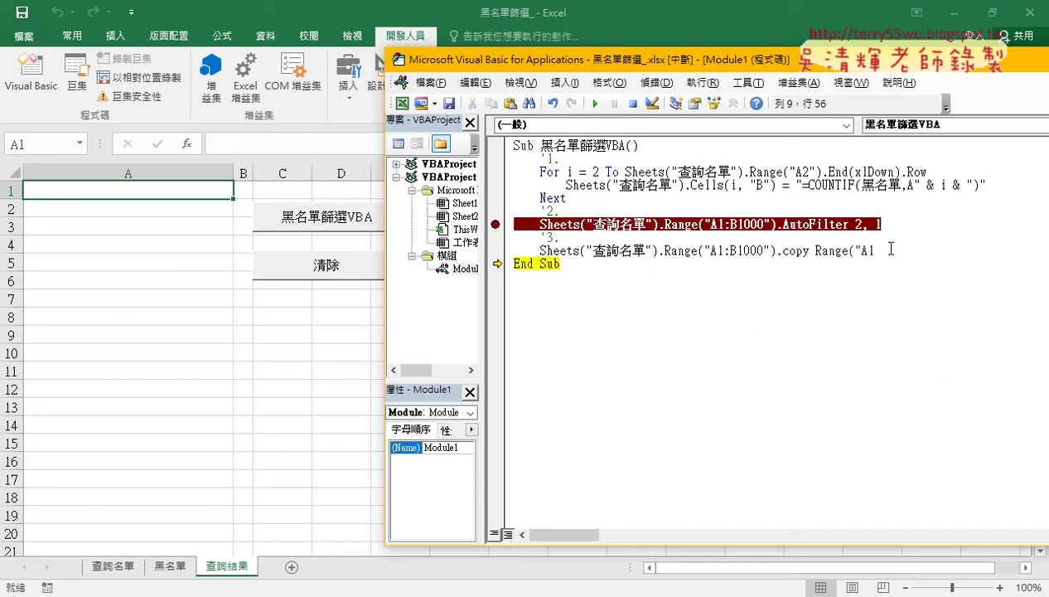
{"action": "type", "text": "\")"}
{"action": "left_click", "coordinate": [561, 263]}
{"action": "left_click_drag", "start_coordinate": [815, 259], "coordinate": [880, 259]}
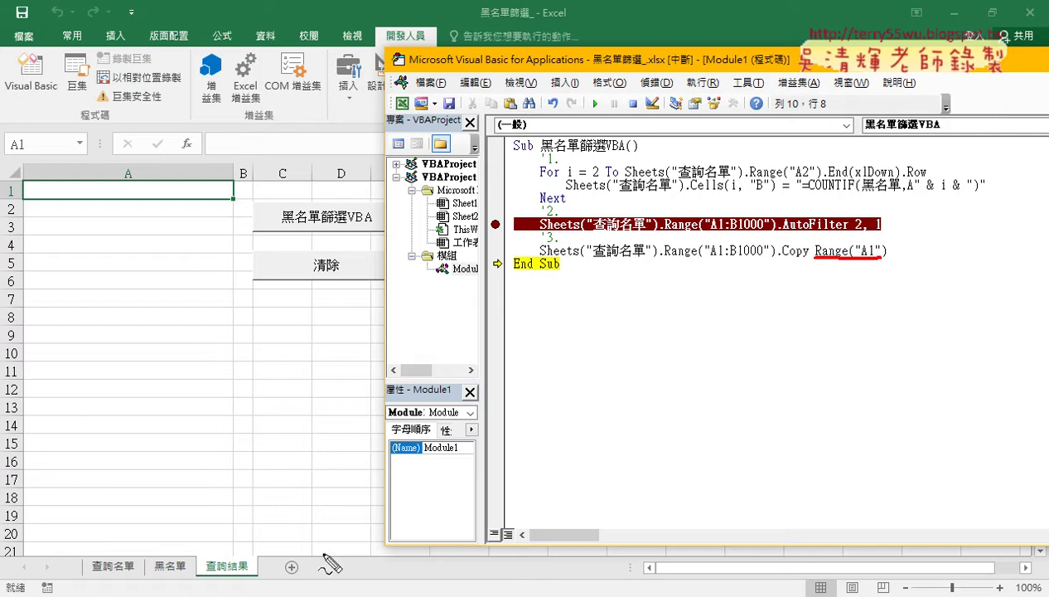
- Highlight the range text on the Copy and AutoFilter lines to review the code
{"action": "left_click_drag", "start_coordinate": [343, 244], "coordinate": [340, 247]}
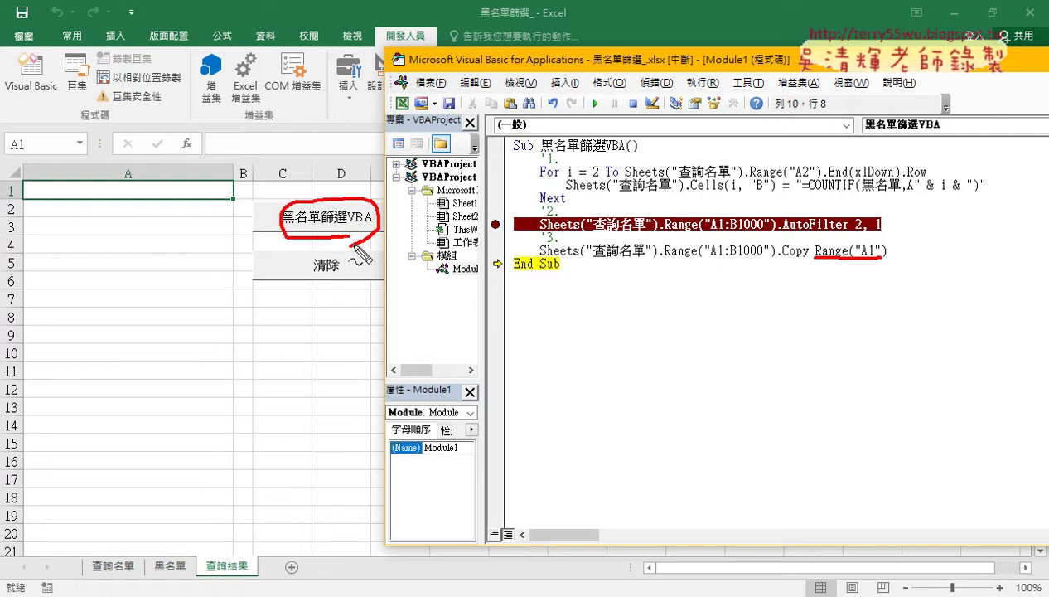
{"action": "mouse_move", "coordinate": [259, 572]}
{"action": "left_mouse_down"}
{"action": "mouse_move", "coordinate": [199, 572]}
{"action": "mouse_move", "coordinate": [259, 572]}
{"action": "left_mouse_up"}
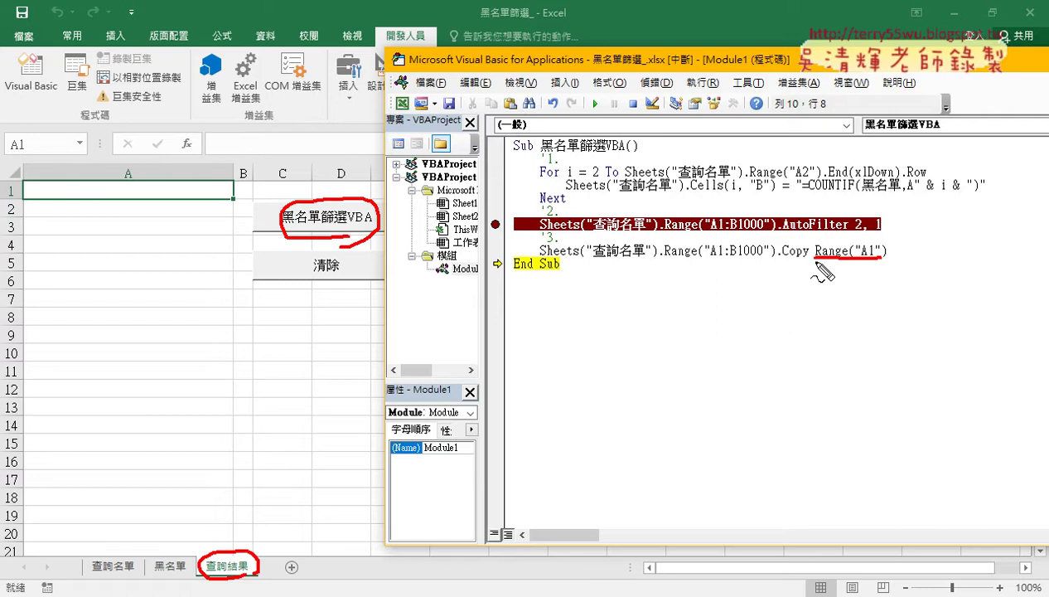
{"action": "left_click_drag", "start_coordinate": [802, 260], "coordinate": [540, 262]}
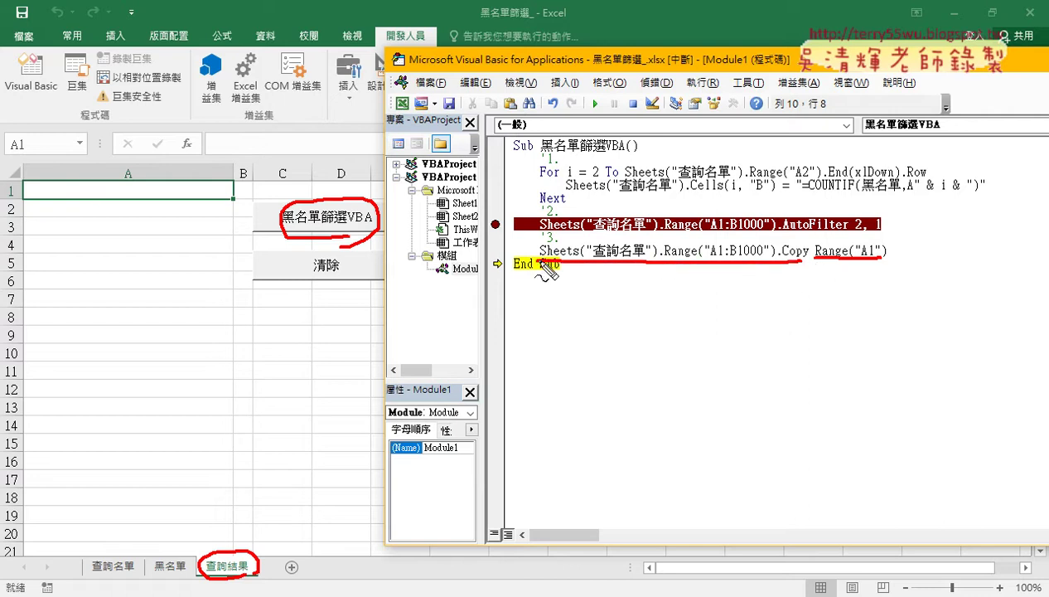
{"action": "mouse_move", "coordinate": [681, 257]}
{"action": "left_mouse_down"}
{"action": "mouse_move", "coordinate": [795, 170]}
{"action": "mouse_move", "coordinate": [869, 234]}
{"action": "mouse_move", "coordinate": [880, 214]}
{"action": "left_mouse_up"}
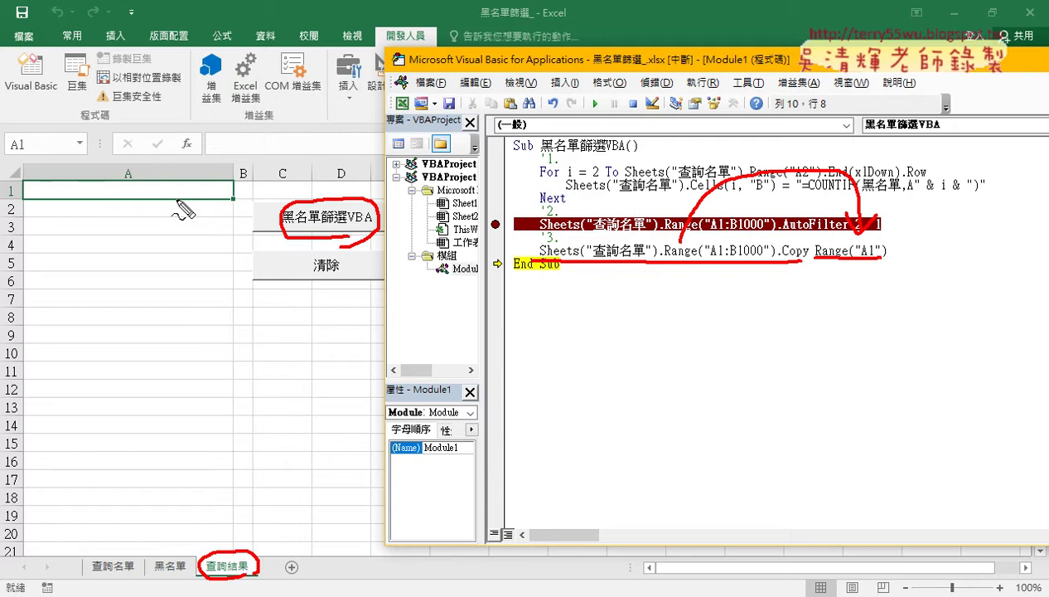
{"action": "key", "text": "Escape"}
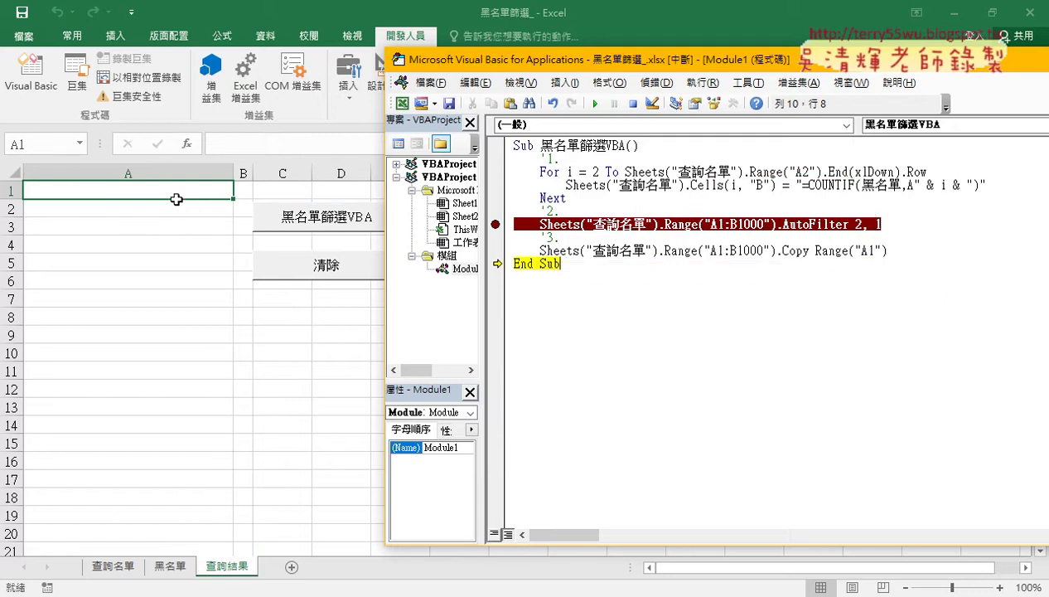
- Move the yellow execution arrow to the .Copy line and step through it with F8
{"action": "left_click_drag", "start_coordinate": [500, 263], "coordinate": [497, 250]}
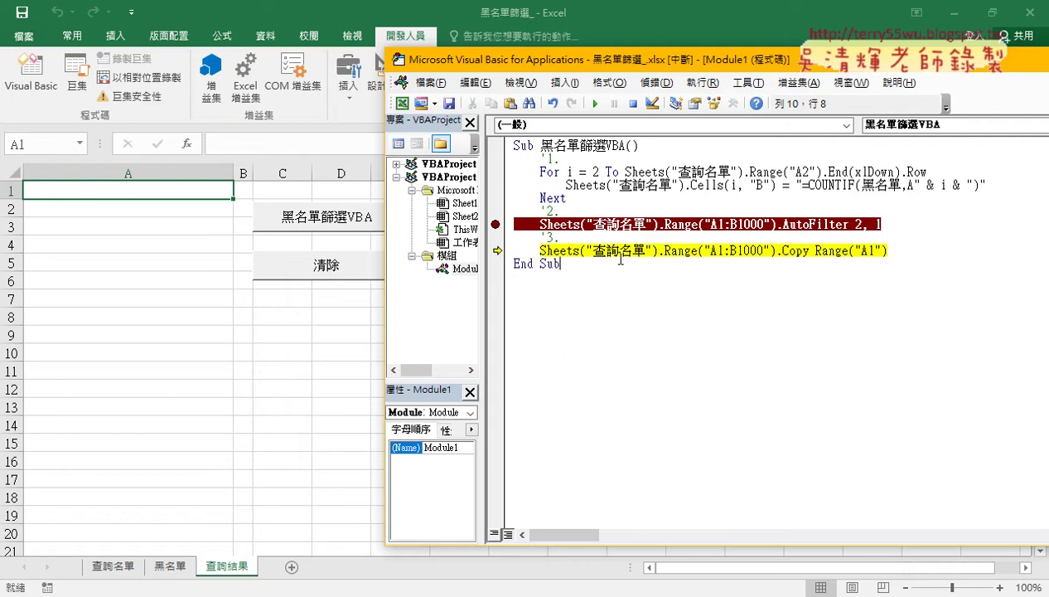
{"action": "key", "text": "ctrl+2"}
{"action": "left_click_drag", "start_coordinate": [361, 291], "coordinate": [366, 293]}
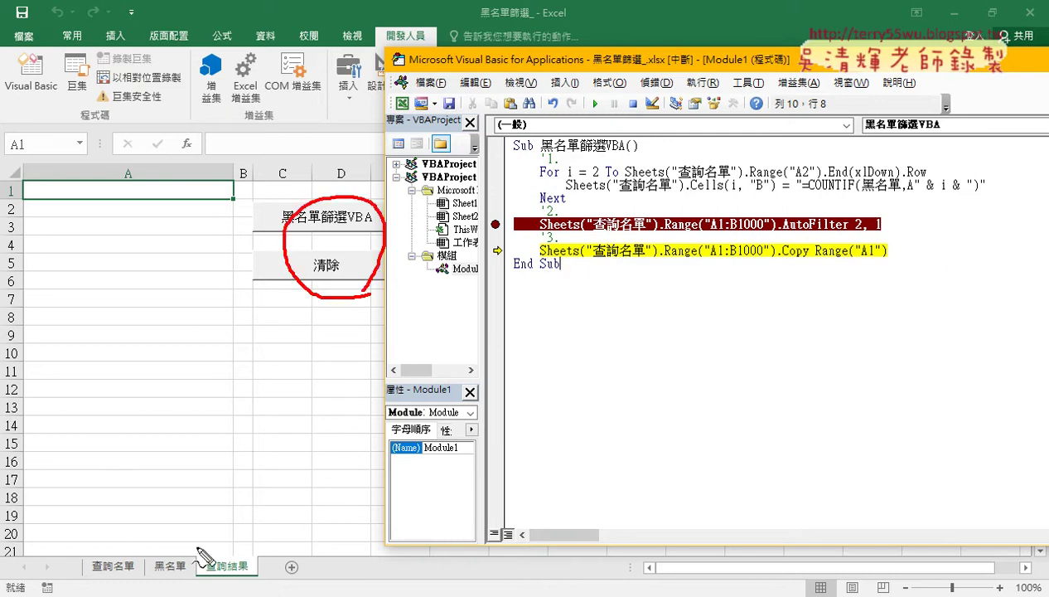
{"action": "left_click_drag", "start_coordinate": [235, 579], "coordinate": [248, 581]}
{"action": "left_click_drag", "start_coordinate": [113, 572], "coordinate": [120, 582]}
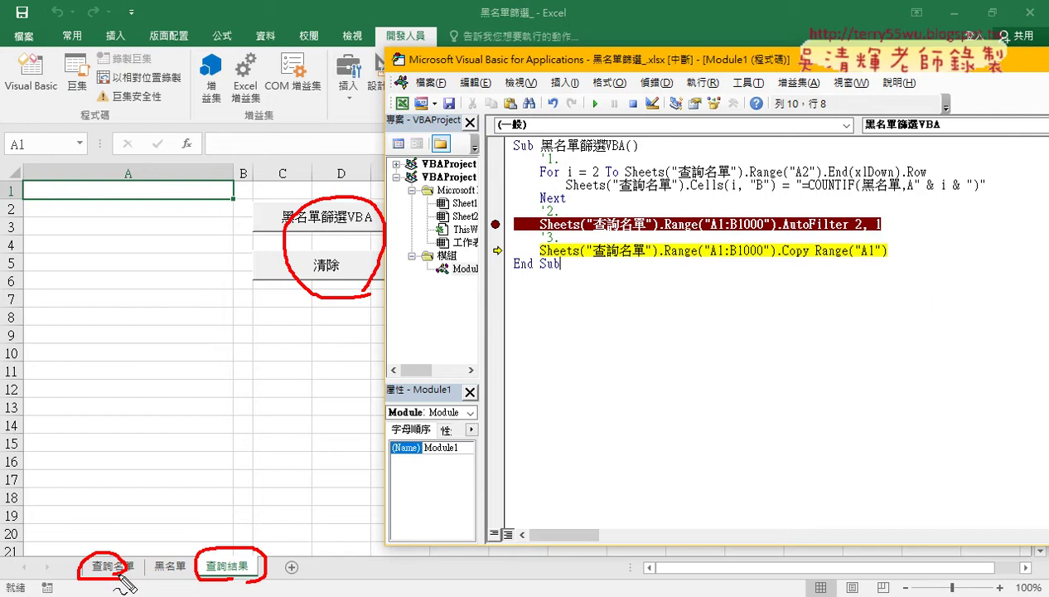
{"action": "left_click_drag", "start_coordinate": [541, 258], "coordinate": [659, 258]}
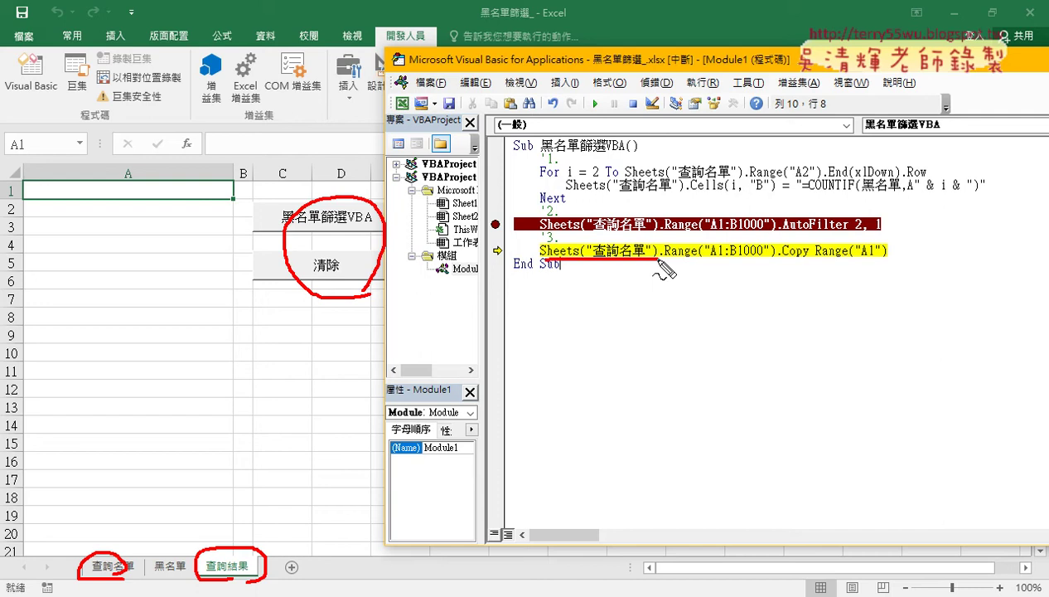
{"action": "key", "text": "Escape"}
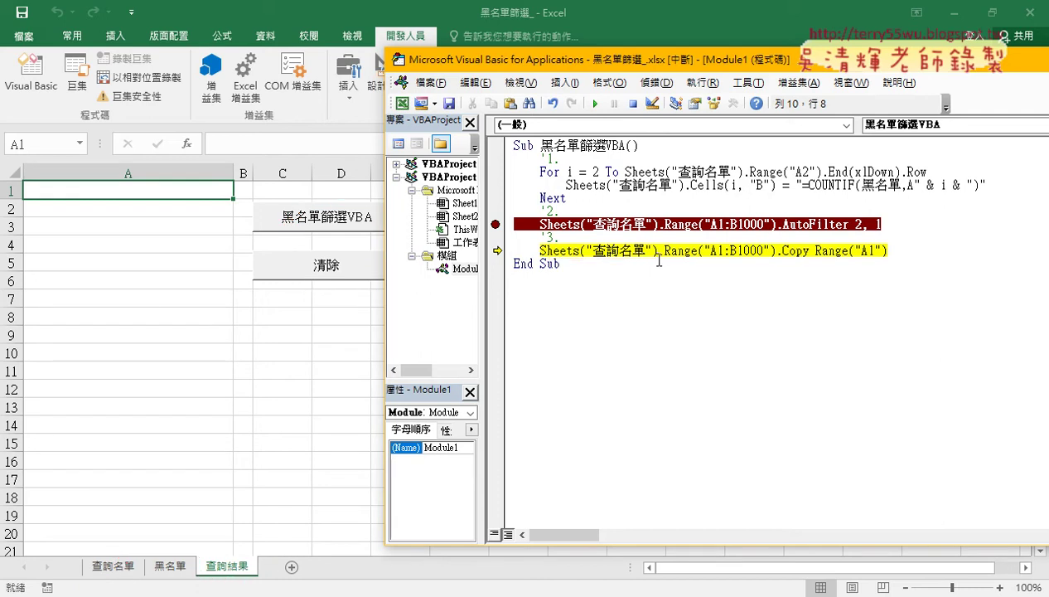
{"action": "left_click", "coordinate": [678, 256]}
{"action": "key", "text": "F8"}
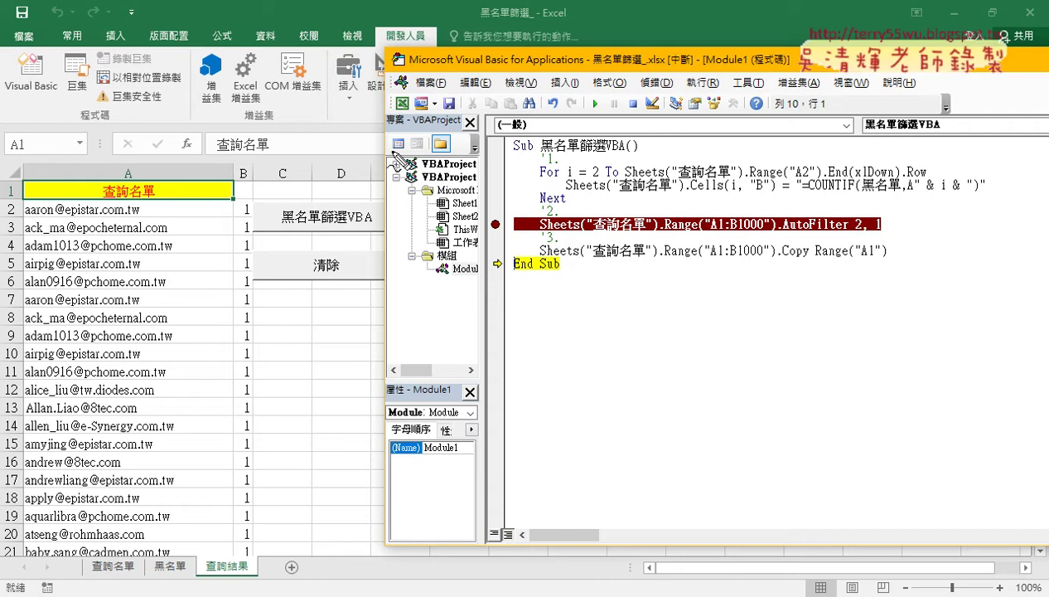
- Return to the 查詢結果 worksheet with Alt+F11 and select columns A and B
{"action": "left_click_drag", "start_coordinate": [158, 217], "coordinate": [153, 235]}
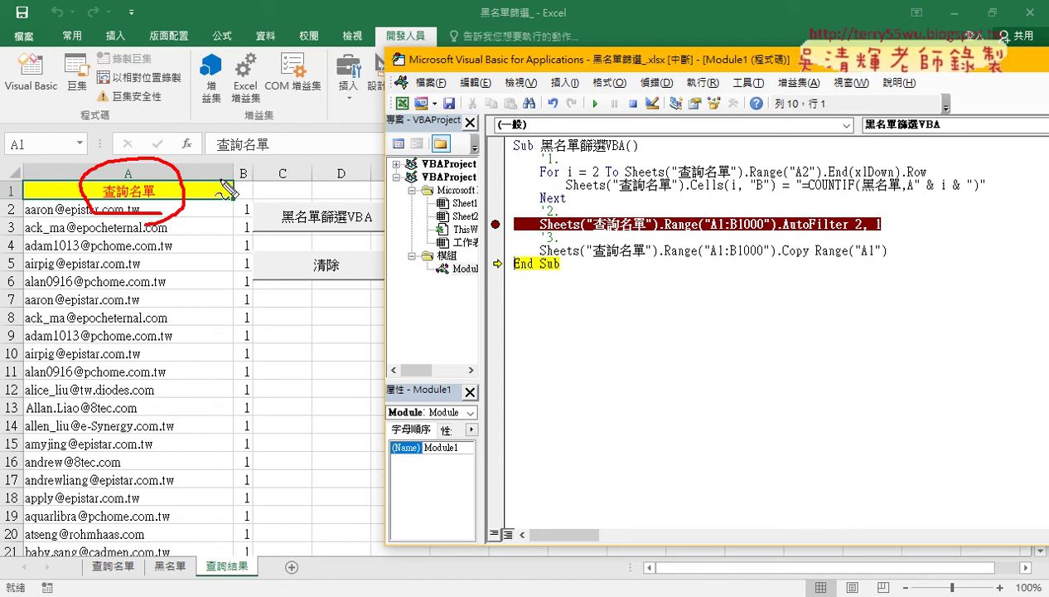
{"action": "left_click_drag", "start_coordinate": [220, 179], "coordinate": [191, 201]}
{"action": "left_click_drag", "start_coordinate": [194, 179], "coordinate": [212, 199]}
{"action": "mouse_move", "coordinate": [259, 158]}
{"action": "left_mouse_down"}
{"action": "mouse_move", "coordinate": [243, 177]}
{"action": "mouse_move", "coordinate": [265, 183]}
{"action": "mouse_move", "coordinate": [231, 236]}
{"action": "mouse_move", "coordinate": [230, 290]}
{"action": "left_mouse_up"}
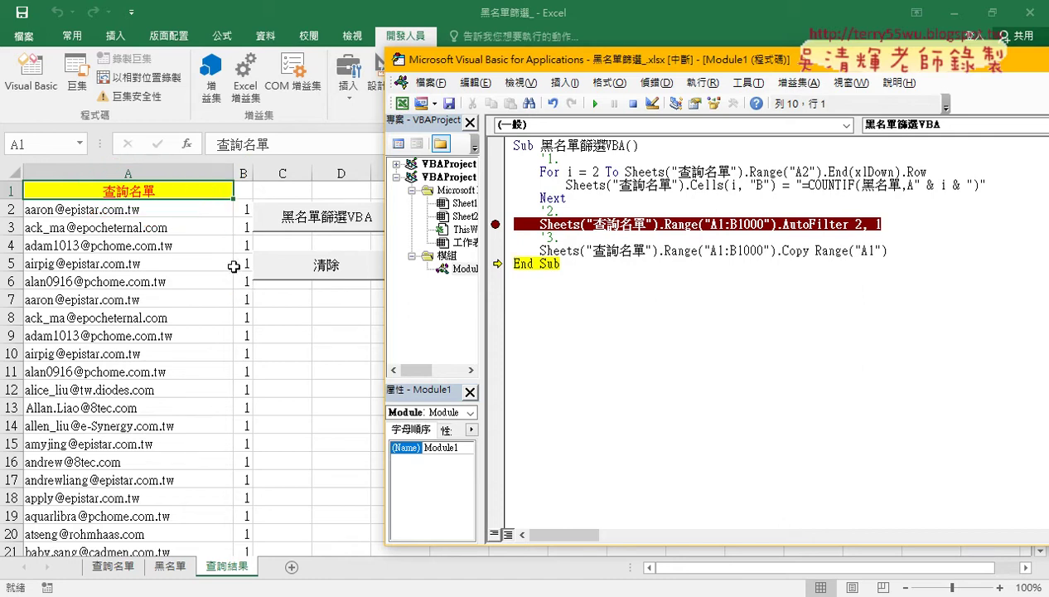
{"action": "key", "text": "alt+F11"}
{"action": "left_click_drag", "start_coordinate": [132, 173], "coordinate": [239, 173]}
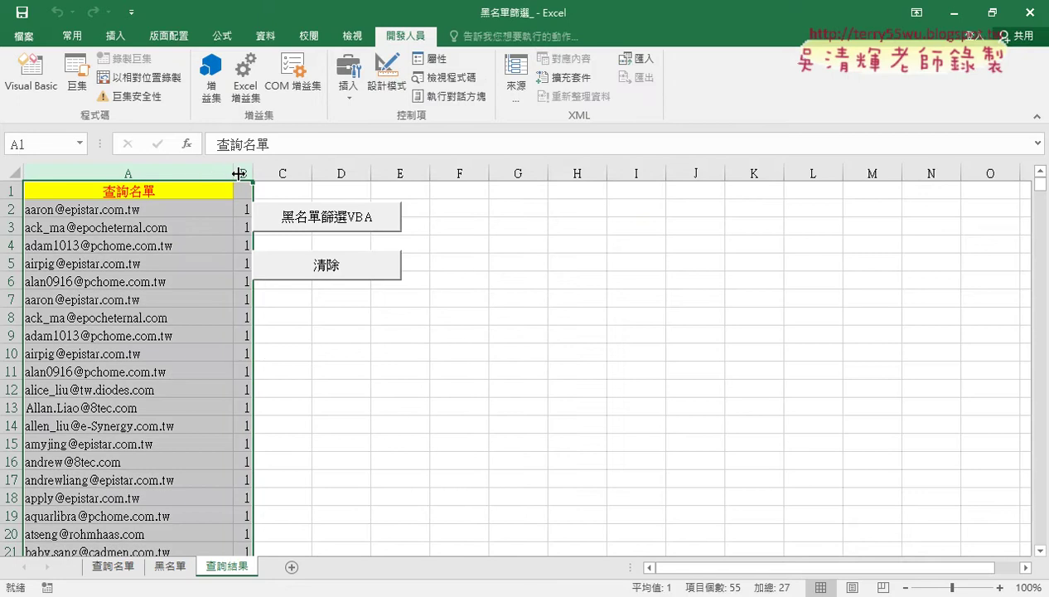
- Delete columns A and B, apply Home > Clear All, select A6, and reopen Visual Basic
{"action": "key", "text": "Delete"}
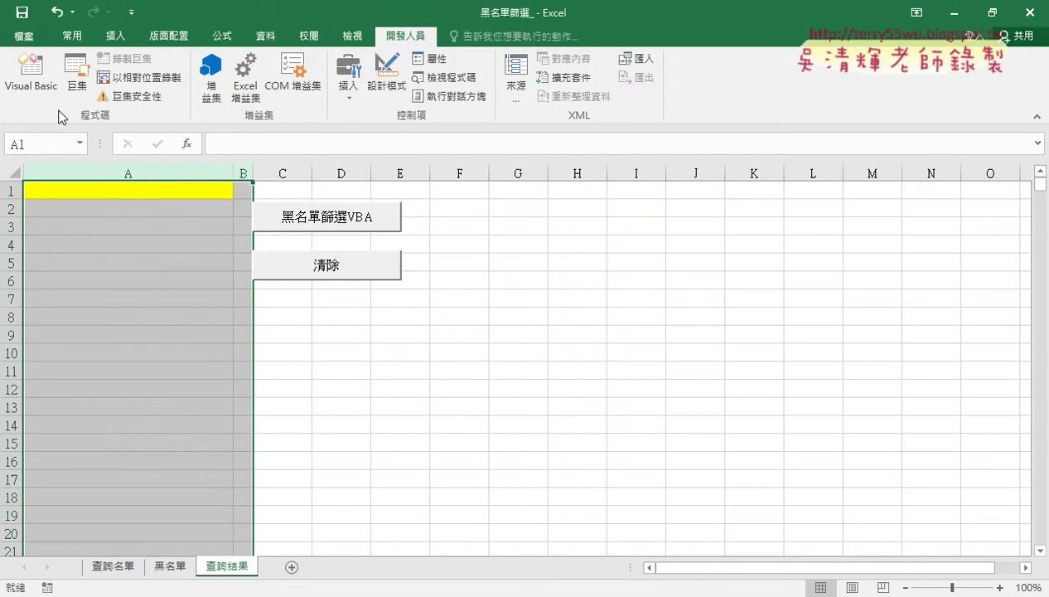
{"action": "left_click", "coordinate": [72, 36]}
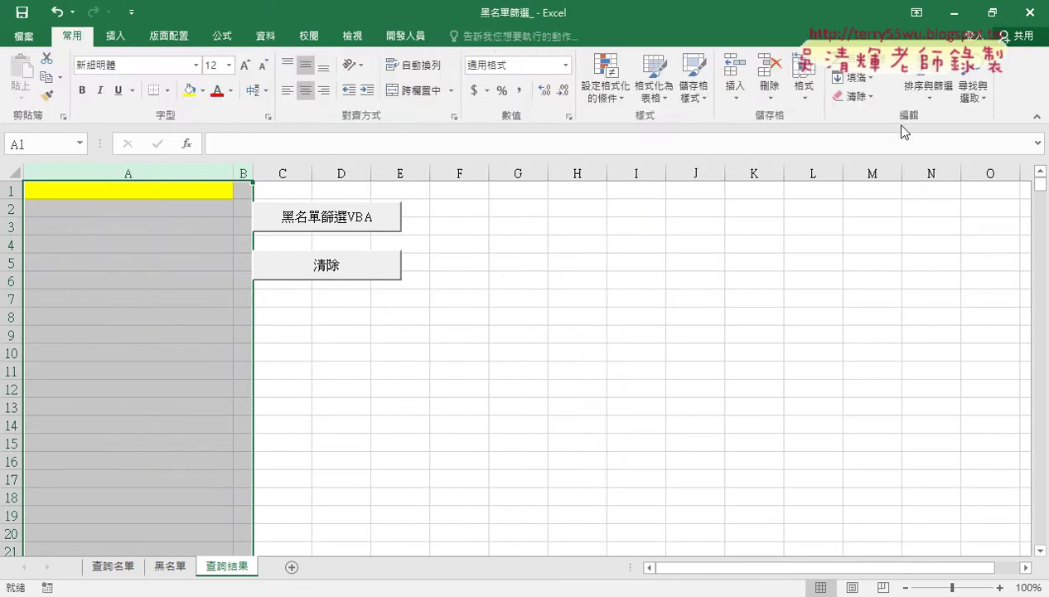
{"action": "left_click", "coordinate": [866, 100]}
{"action": "left_click", "coordinate": [879, 119]}
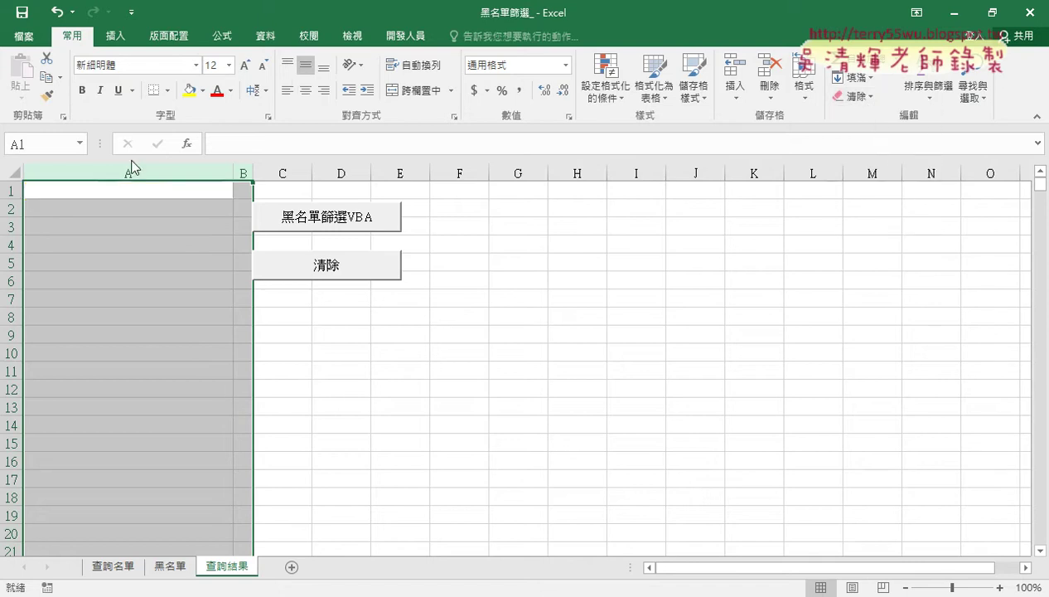
{"action": "left_click", "coordinate": [183, 282]}
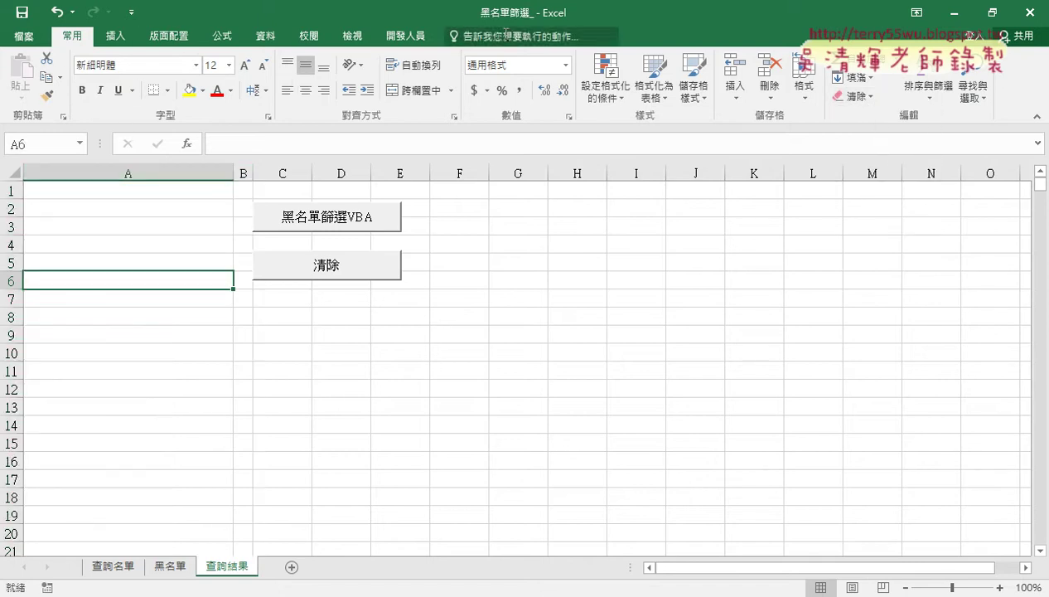
{"action": "left_click", "coordinate": [406, 36]}
{"action": "left_click", "coordinate": [31, 74]}
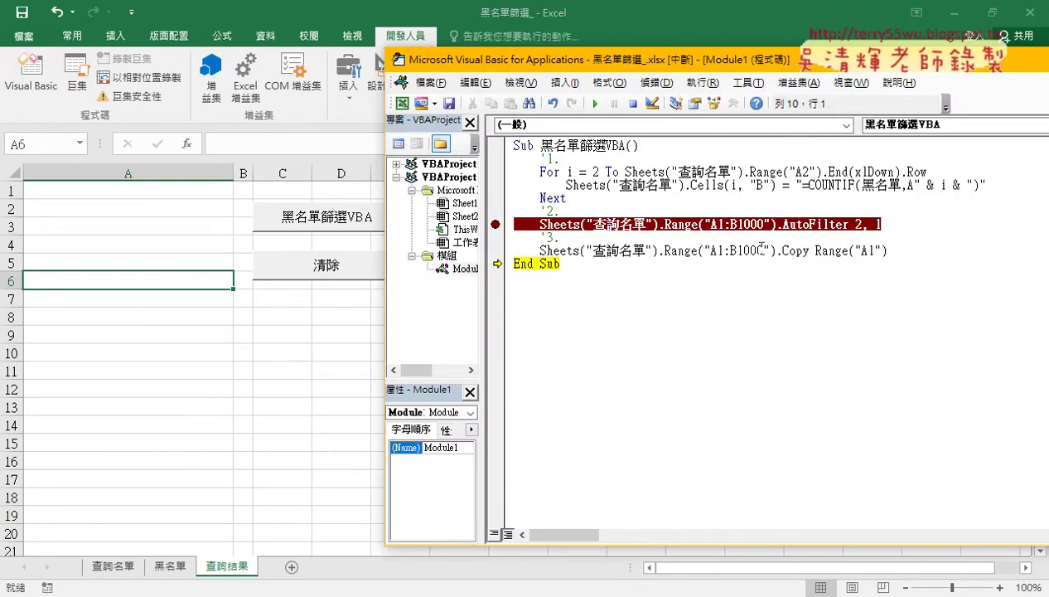
- Change the Copy line's range from A1:B1000 to A2:A1000
{"action": "left_click_drag", "start_coordinate": [725, 251], "coordinate": [717, 250]}
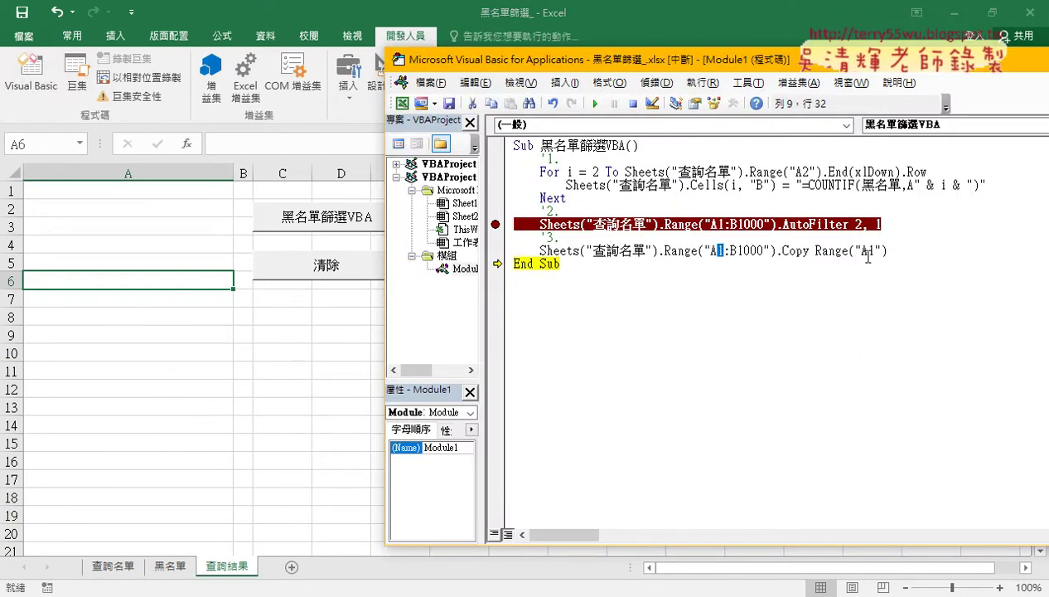
{"action": "type", "text": "2"}
{"action": "left_click_drag", "start_coordinate": [737, 250], "coordinate": [729, 250]}
{"action": "type", "text": "A"}
{"action": "left_click_drag", "start_coordinate": [776, 224], "coordinate": [539, 224]}
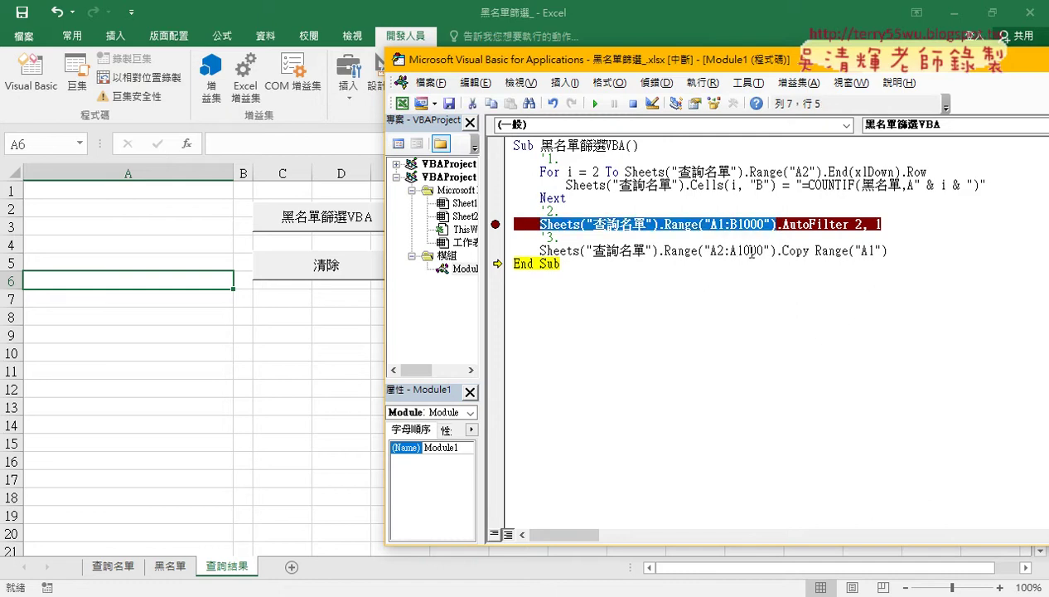
{"action": "left_click_drag", "start_coordinate": [777, 250], "coordinate": [547, 252]}
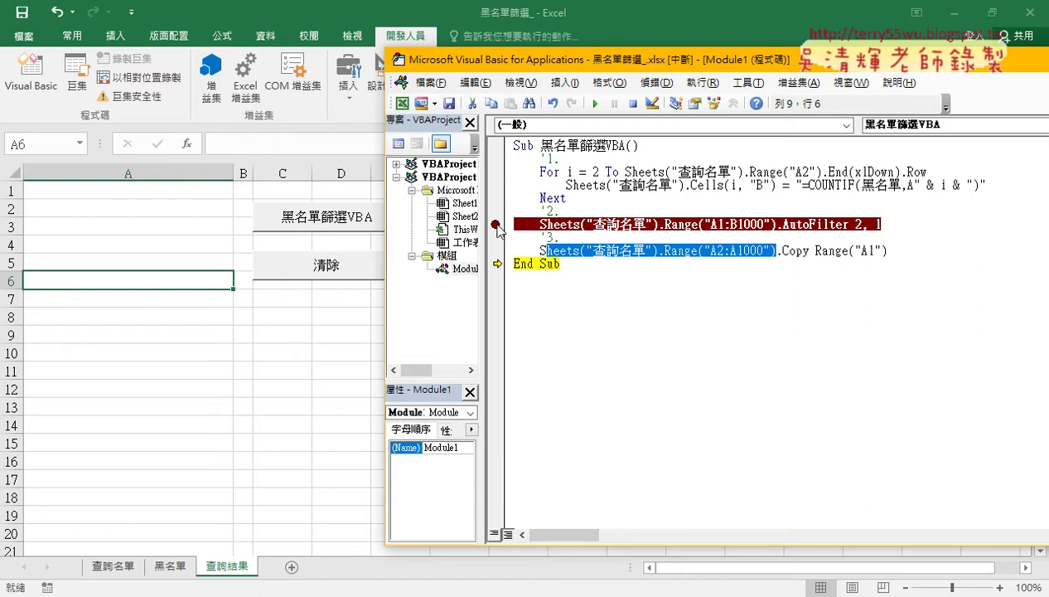
- Make the Copy line the next statement to run and execute it with F8
{"action": "left_click", "coordinate": [497, 224]}
{"action": "left_click", "coordinate": [497, 224]}
{"action": "left_click_drag", "start_coordinate": [497, 265], "coordinate": [499, 251]}
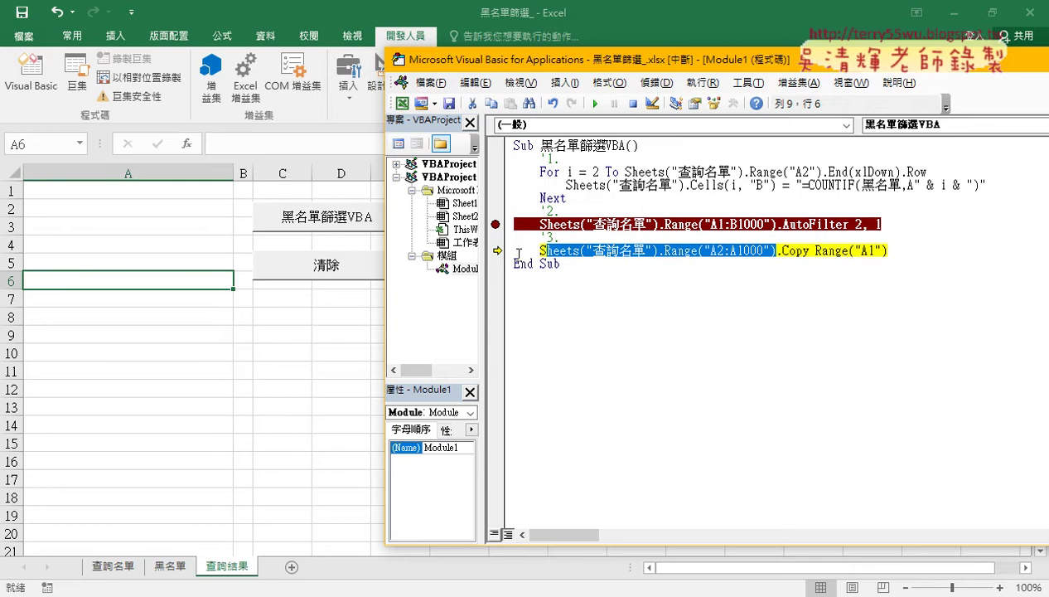
{"action": "key", "text": "F8"}
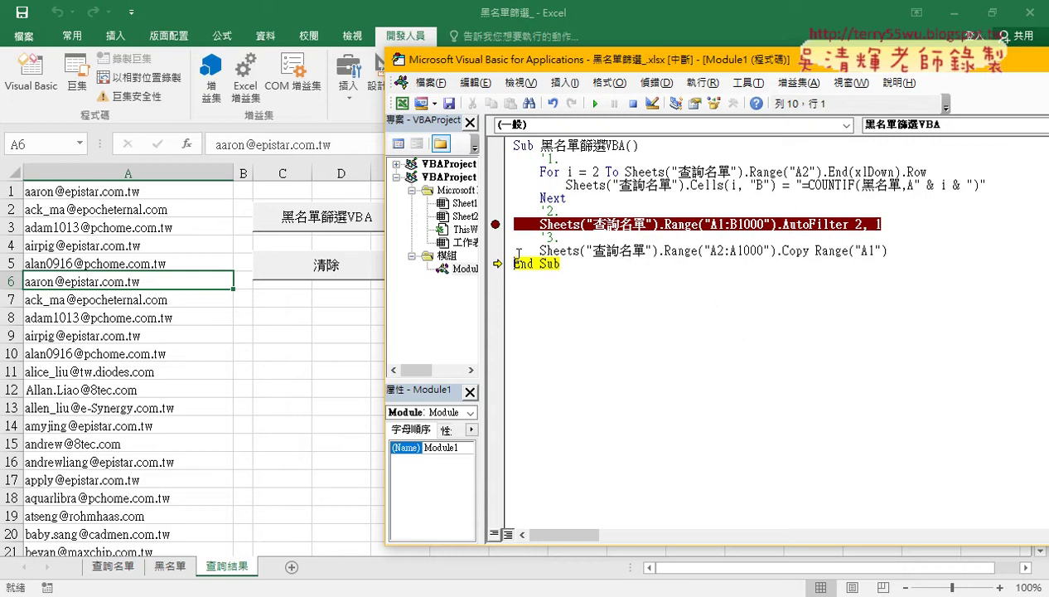
- Remove the breakpoint, run the macro via the 黑名單篩選VBA button, and view 查詢名單
{"action": "left_click", "coordinate": [496, 225]}
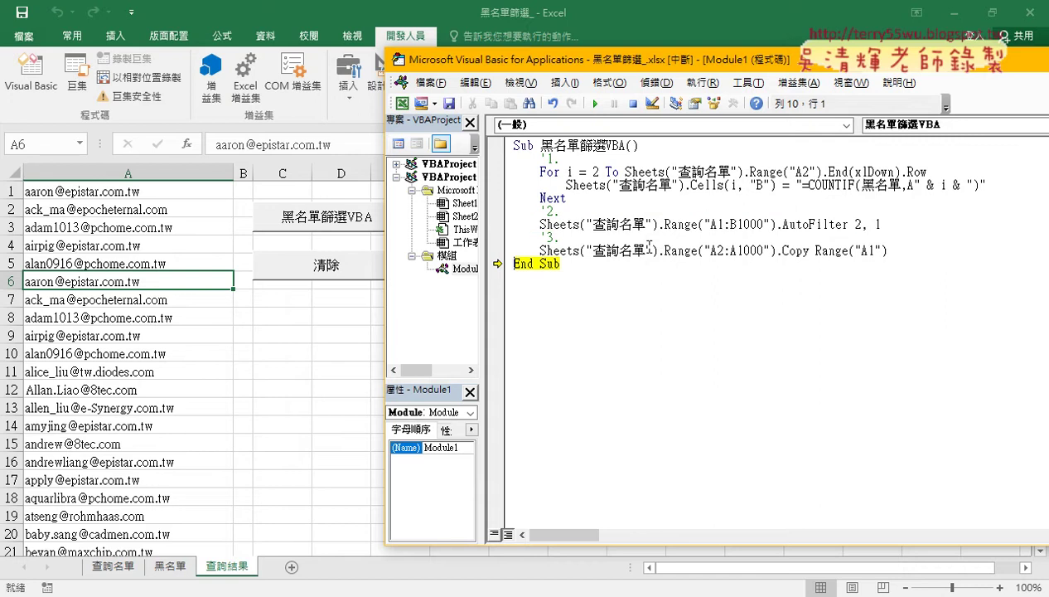
{"action": "left_click_drag", "start_coordinate": [774, 250], "coordinate": [538, 250]}
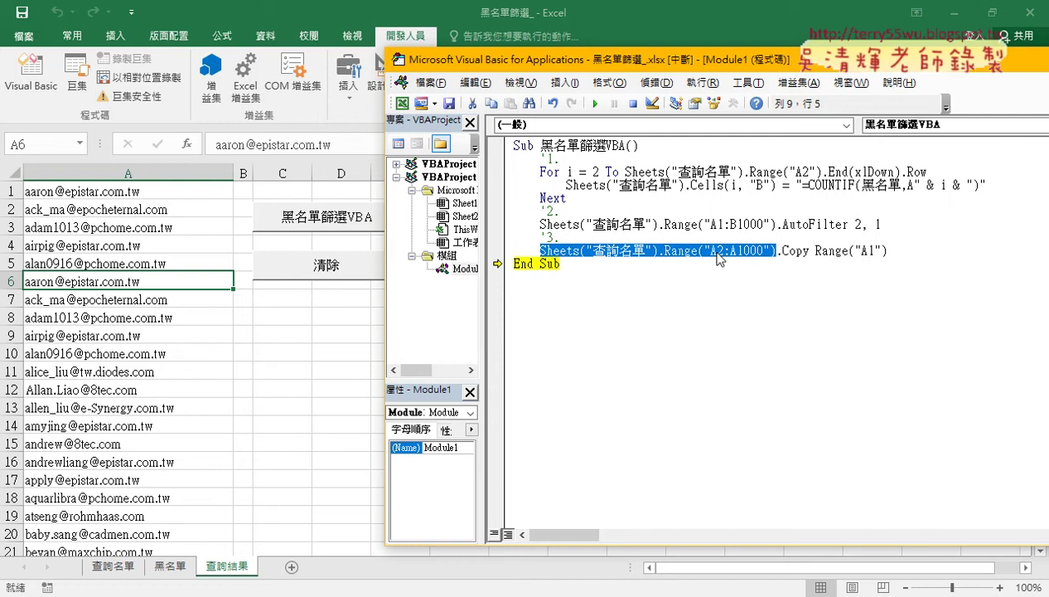
{"action": "left_click", "coordinate": [166, 233]}
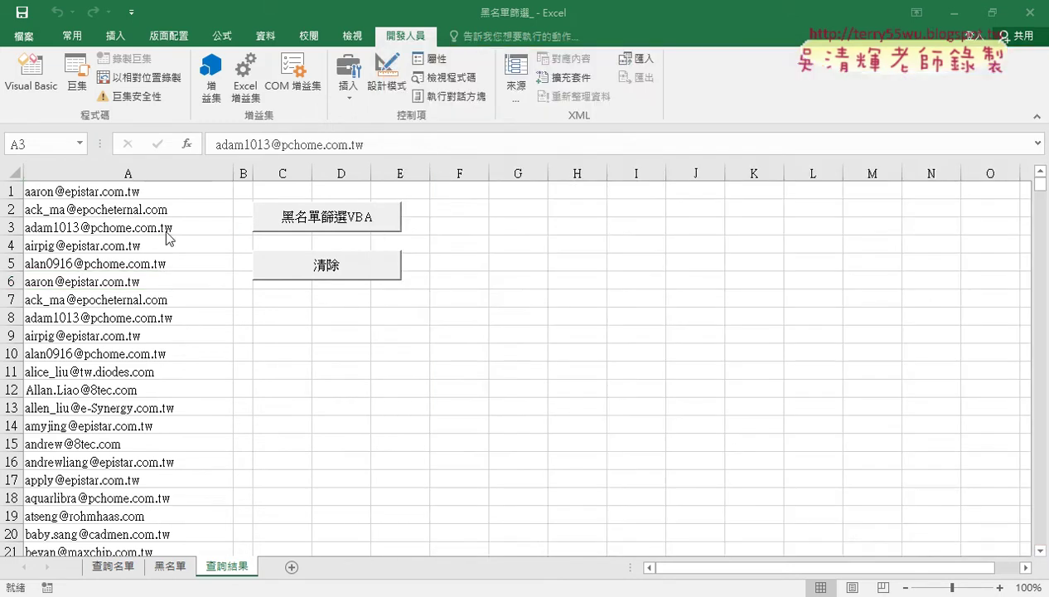
{"action": "left_click", "coordinate": [285, 223]}
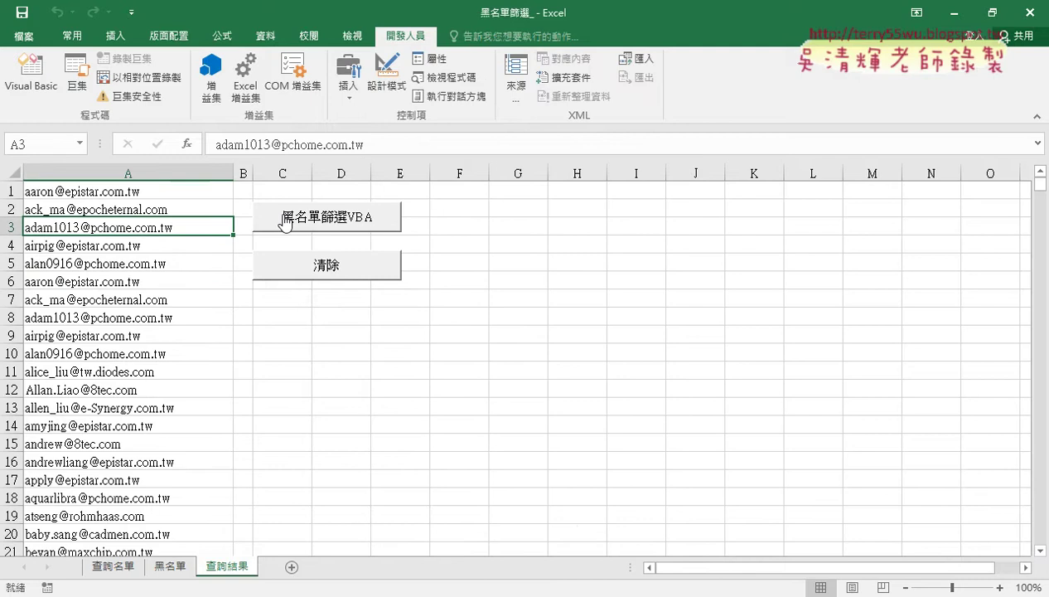
{"action": "left_click", "coordinate": [286, 222]}
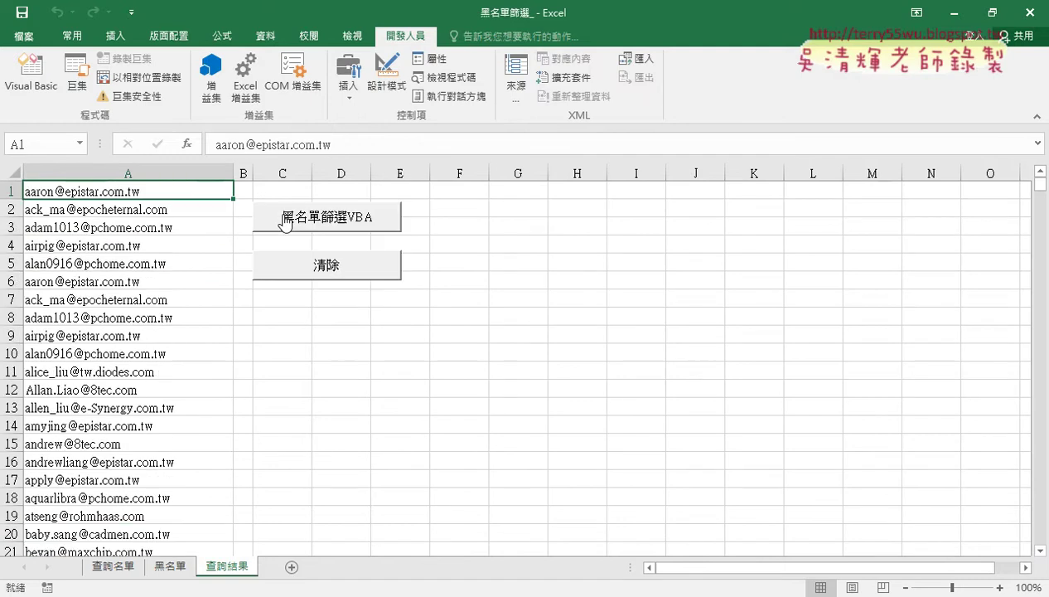
{"action": "left_click", "coordinate": [126, 567]}
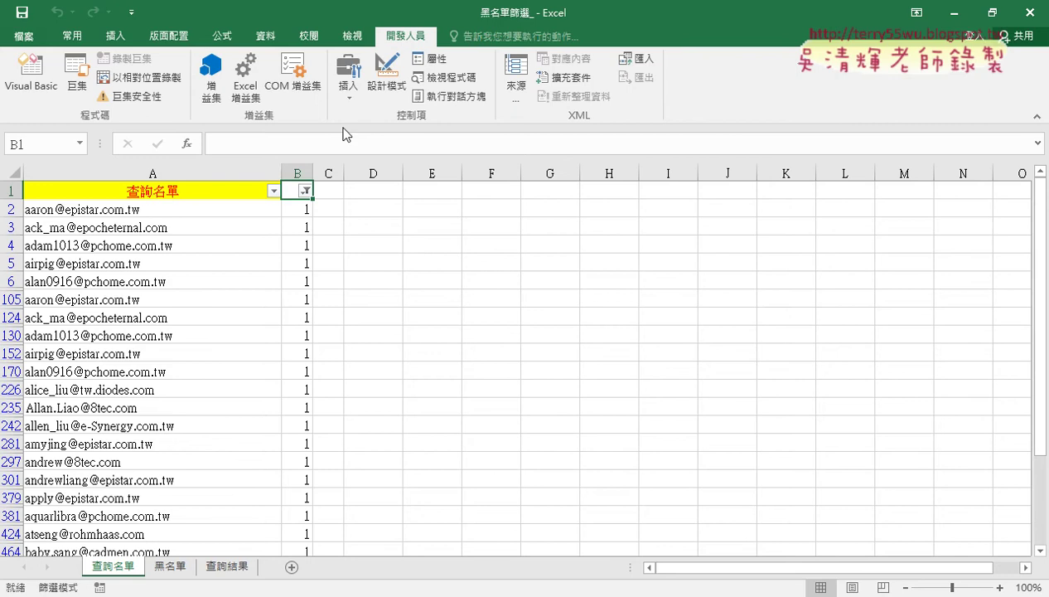
{"action": "left_click", "coordinate": [30, 73]}
{"action": "left_click", "coordinate": [794, 248]}
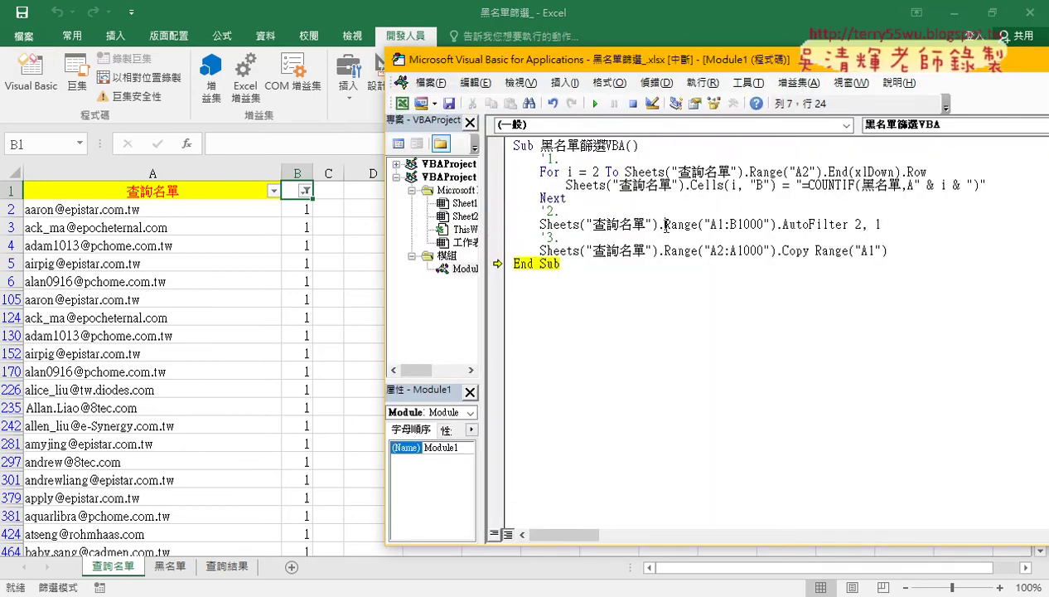
{"action": "left_click_drag", "start_coordinate": [665, 224], "coordinate": [848, 225]}
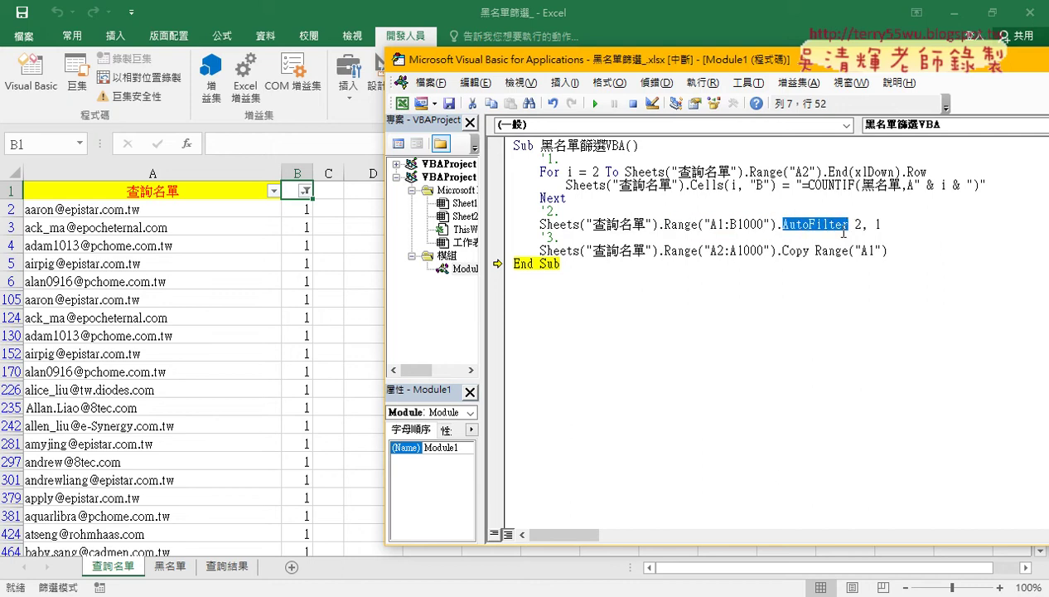
{"action": "left_click", "coordinate": [852, 224]}
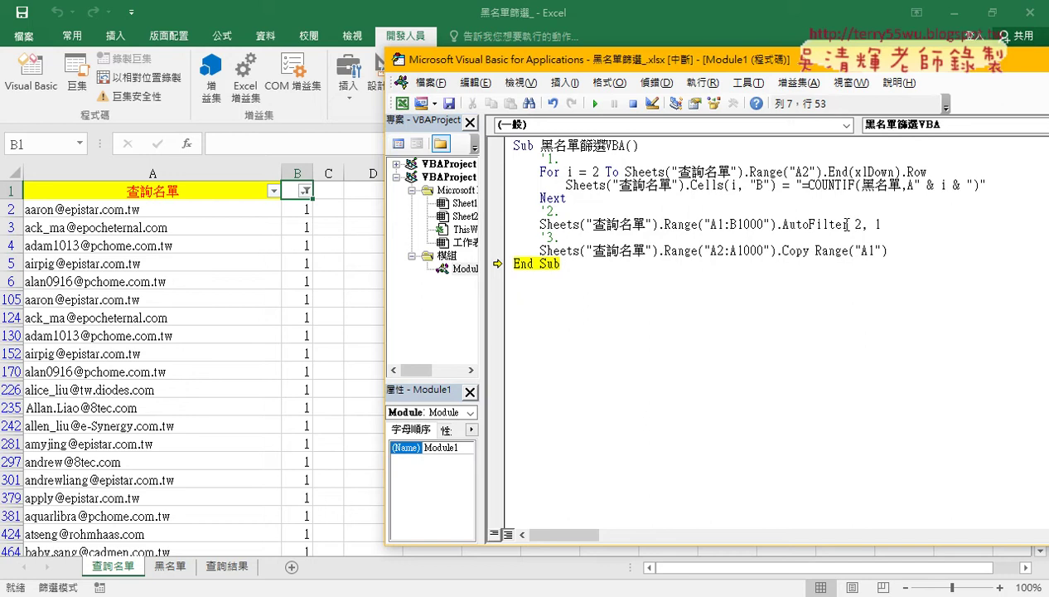
{"action": "left_click_drag", "start_coordinate": [848, 224], "coordinate": [890, 224]}
{"action": "key", "text": "Delete"}
{"action": "left_click_drag", "start_coordinate": [666, 225], "coordinate": [547, 225]}
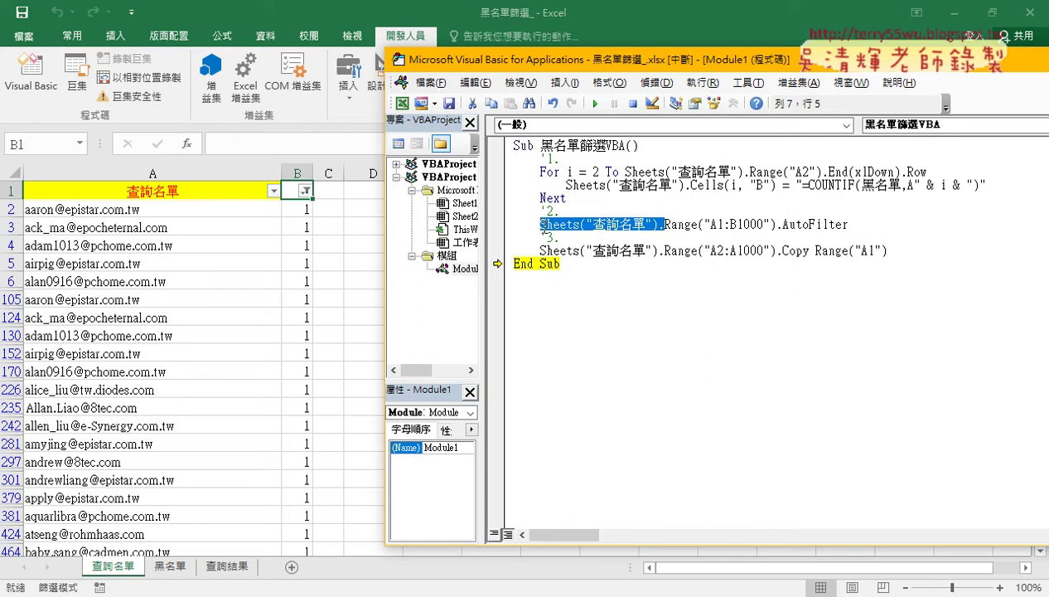
{"action": "key", "text": "BackSpace"}
{"action": "key", "text": "BackSpace"}
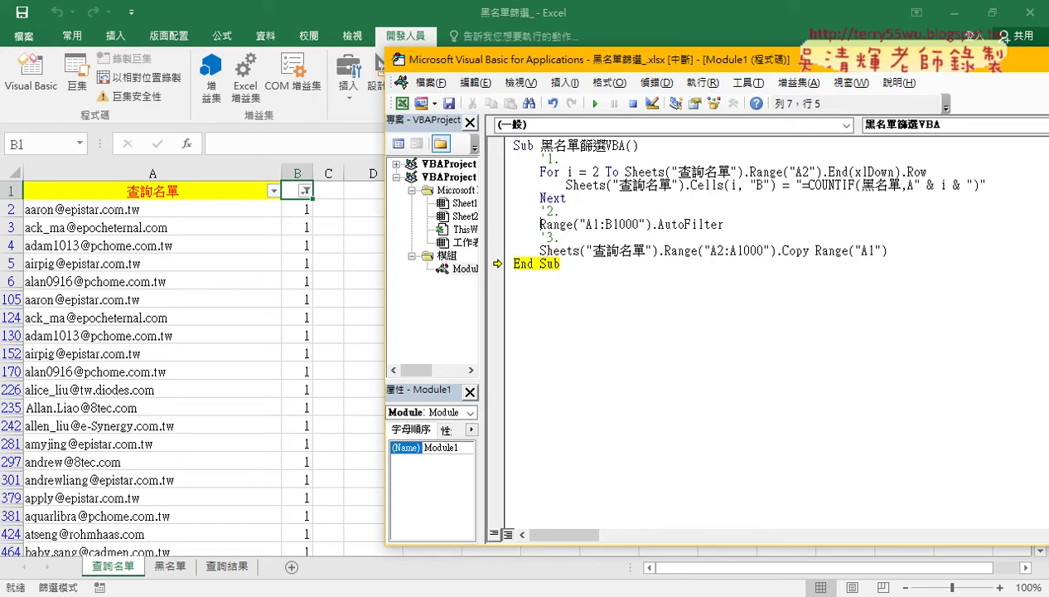
{"action": "left_click", "coordinate": [744, 224]}
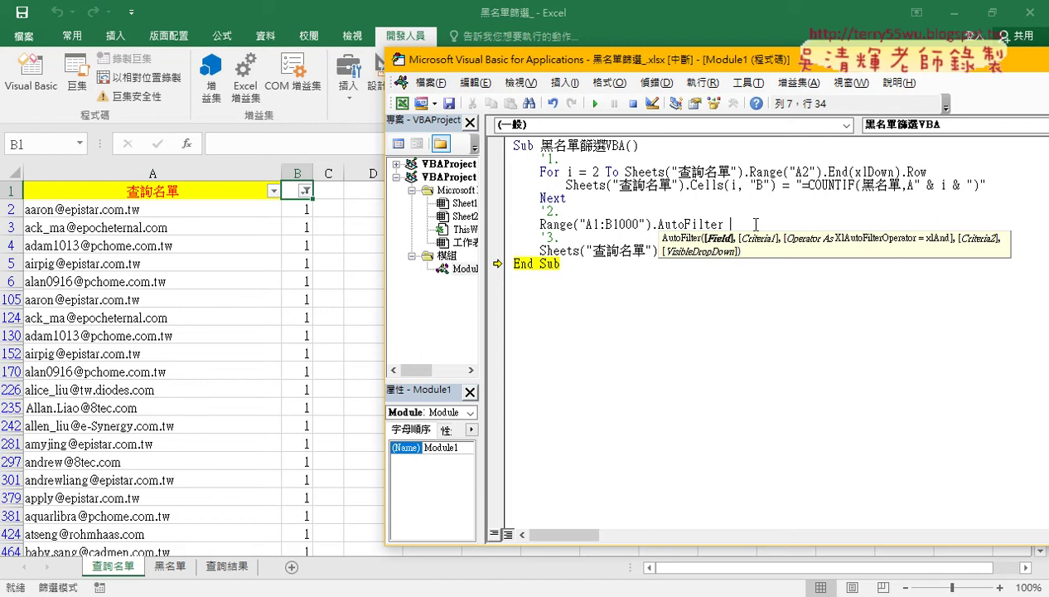
{"action": "type", "text": "2"}
{"action": "type", "text": ",1"}
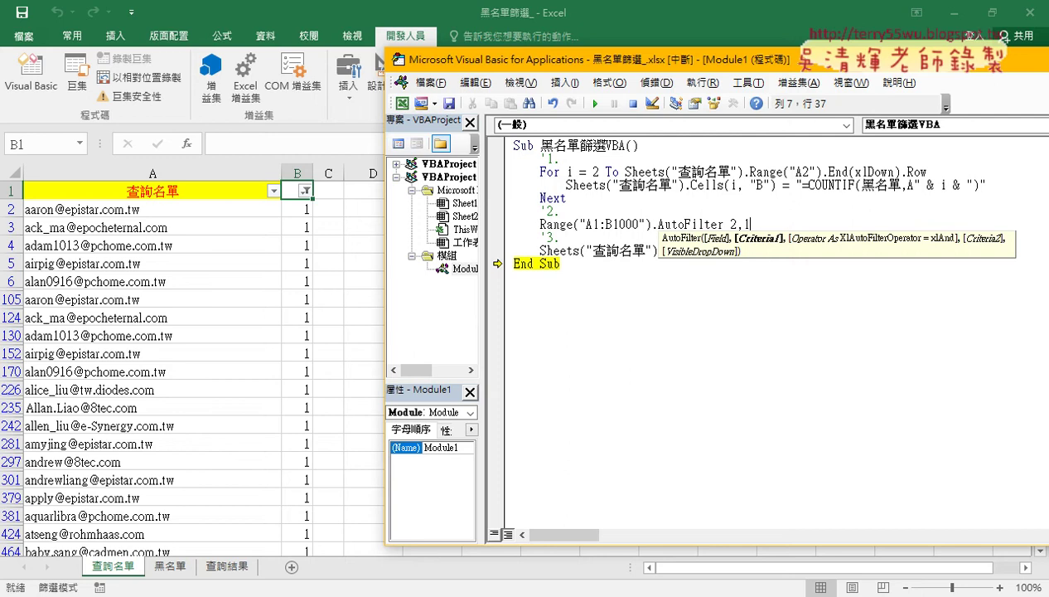
{"action": "left_click", "coordinate": [816, 350]}
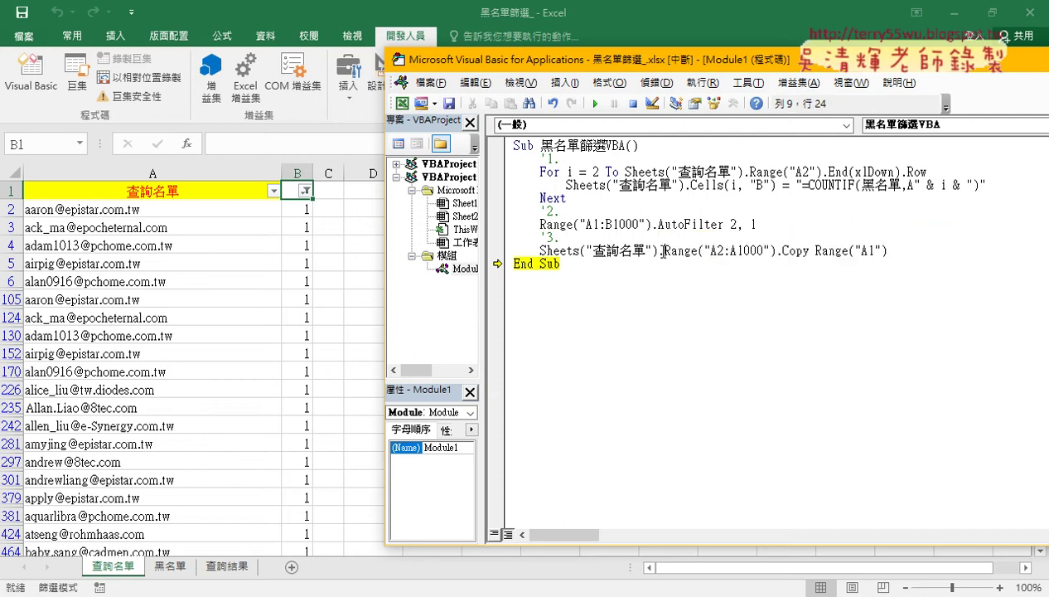
{"action": "left_click_drag", "start_coordinate": [665, 250], "coordinate": [539, 251]}
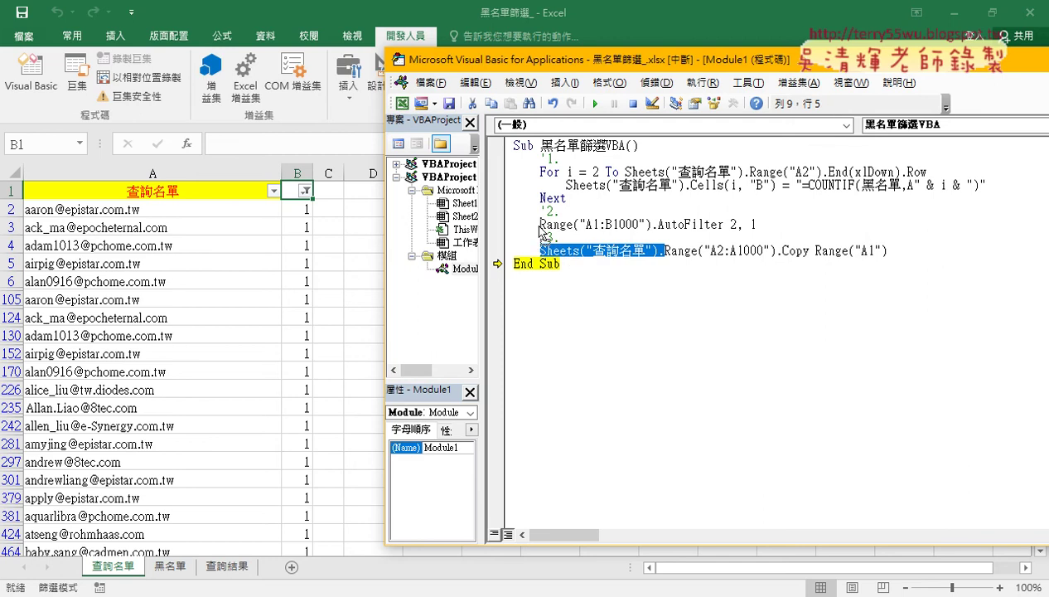
{"action": "left_click", "coordinate": [541, 224]}
{"action": "type", "text": "Sheets(\"查詢名單\")."}
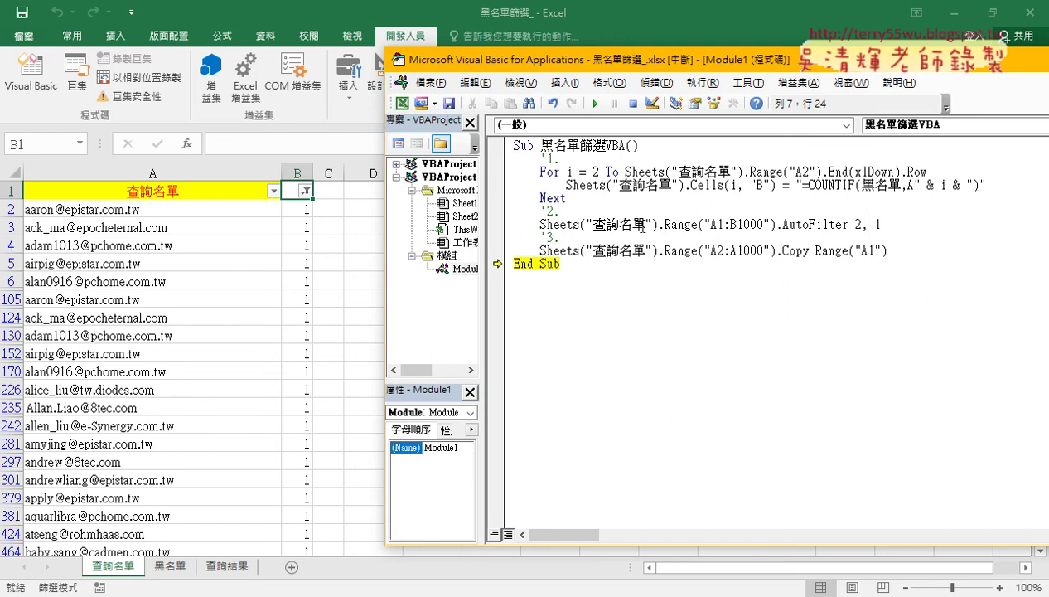
{"action": "left_click_drag", "start_coordinate": [664, 225], "coordinate": [540, 225]}
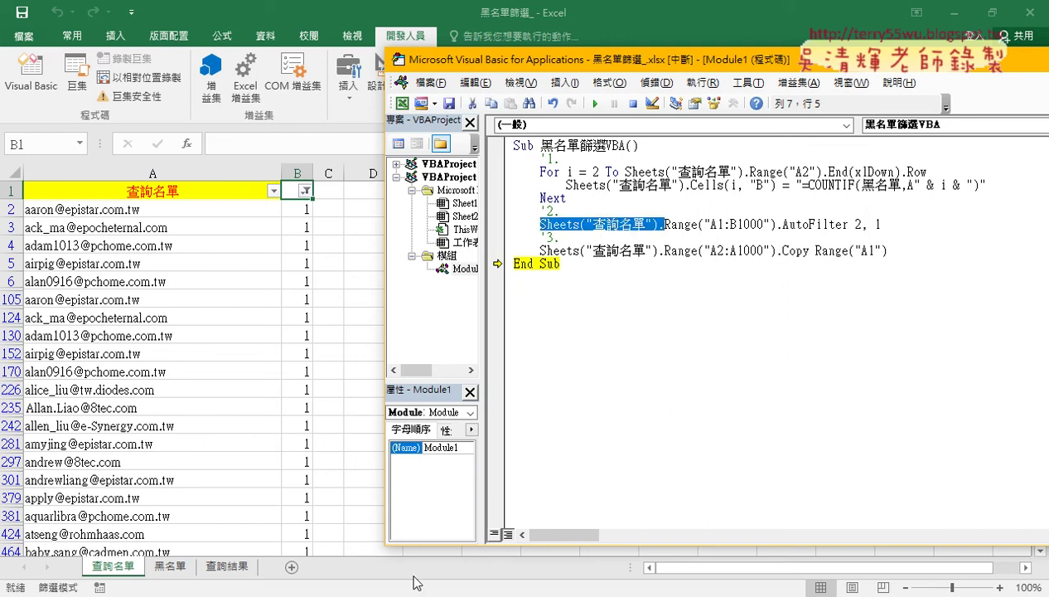
- In the Google Docs notes, remove the quotes from the first AutoFilter 2, "1" line
{"action": "left_click", "coordinate": [259, 518]}
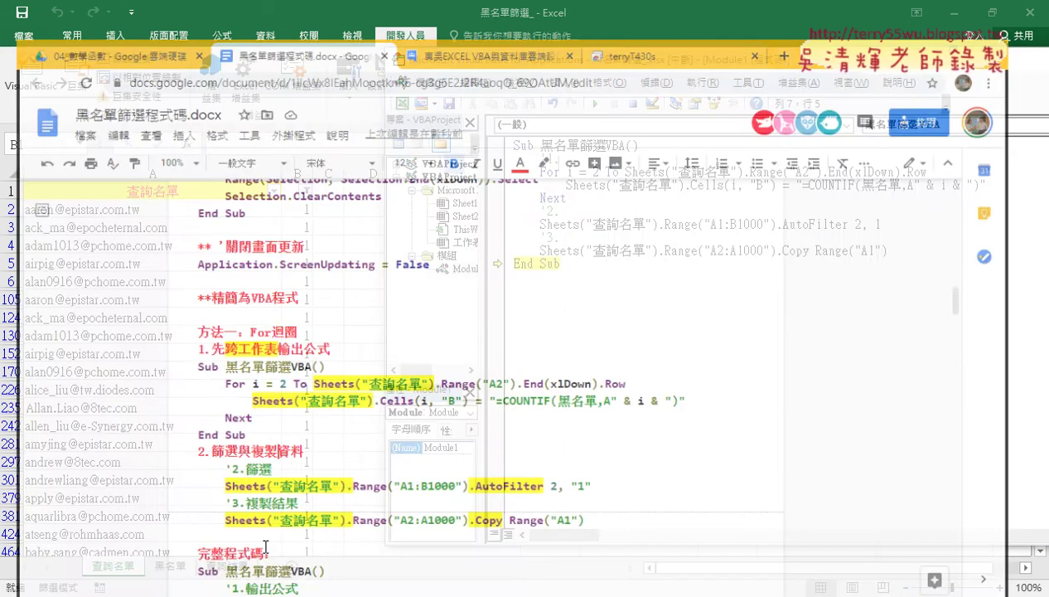
{"action": "left_click", "coordinate": [250, 345]}
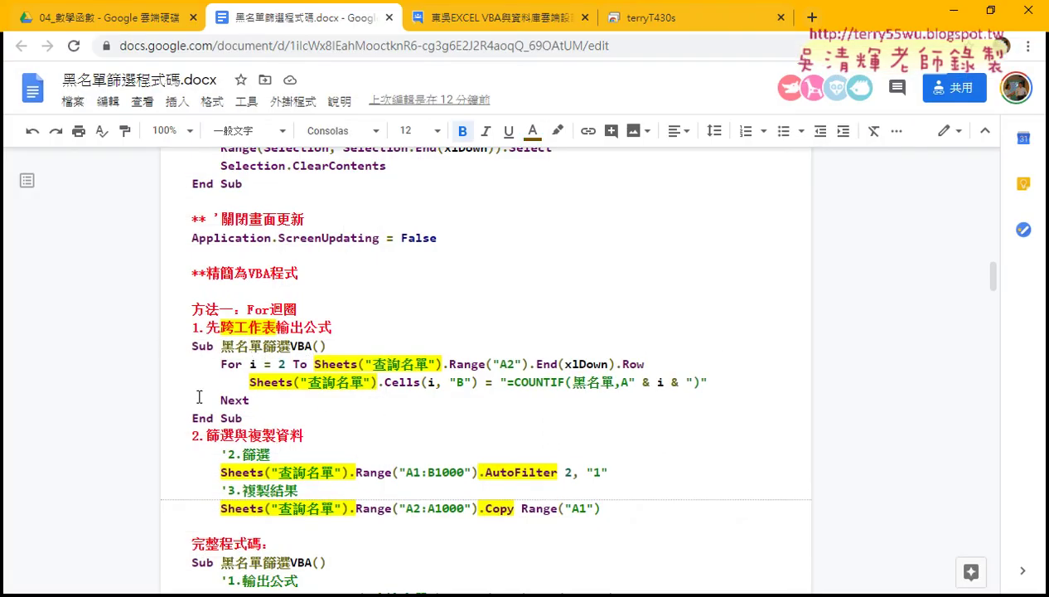
{"action": "scroll", "coordinate": [326, 451], "scroll_direction": "down", "scroll_amount": 1}
{"action": "left_click_drag", "start_coordinate": [601, 438], "coordinate": [177, 373]}
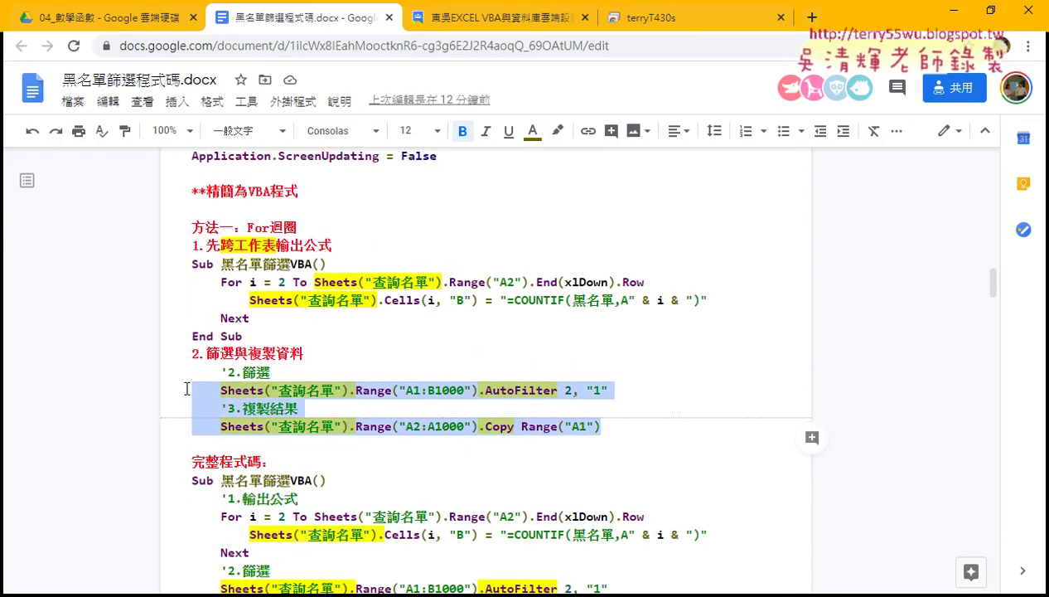
{"action": "left_click", "coordinate": [588, 389]}
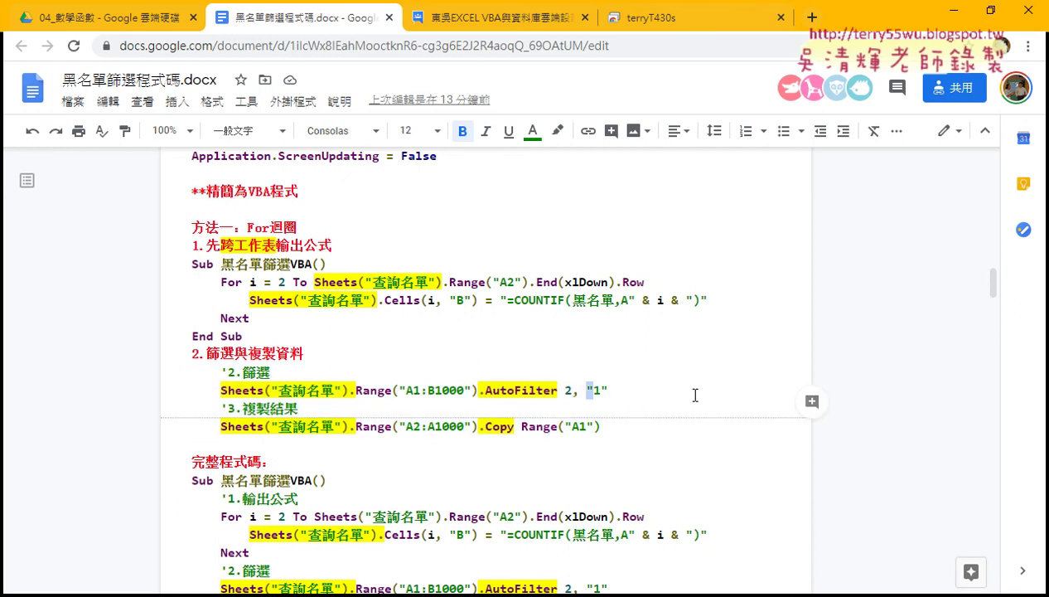
{"action": "key", "text": "Delete"}
{"action": "key", "text": "Right"}
{"action": "key", "text": "Delete"}
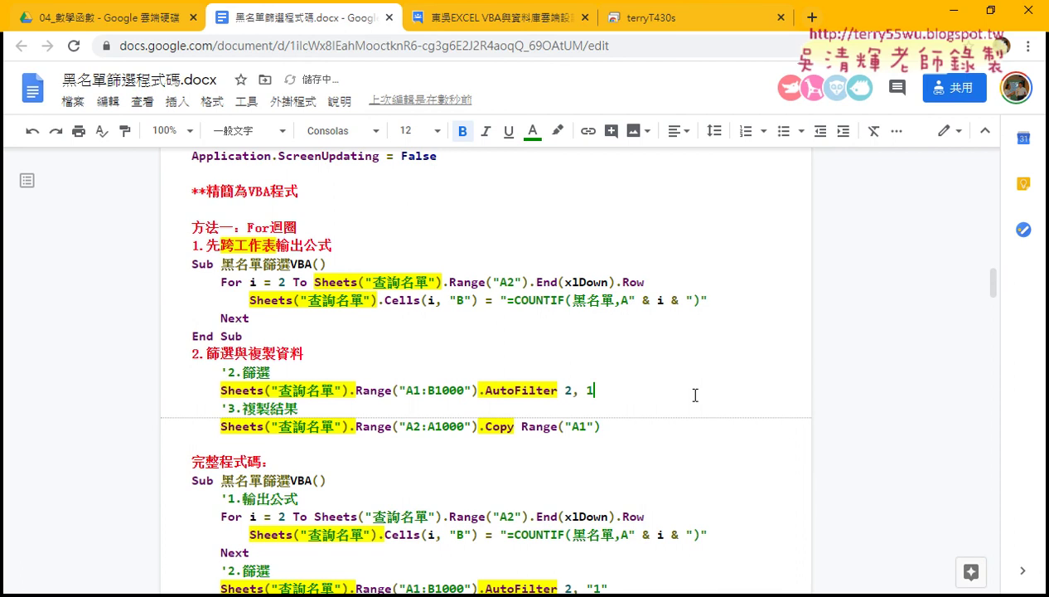
- Remove the quotes around 1 in the full-code AutoFilter line, then select the complete macro code
{"action": "scroll", "coordinate": [696, 497], "scroll_direction": "down", "scroll_amount": 2}
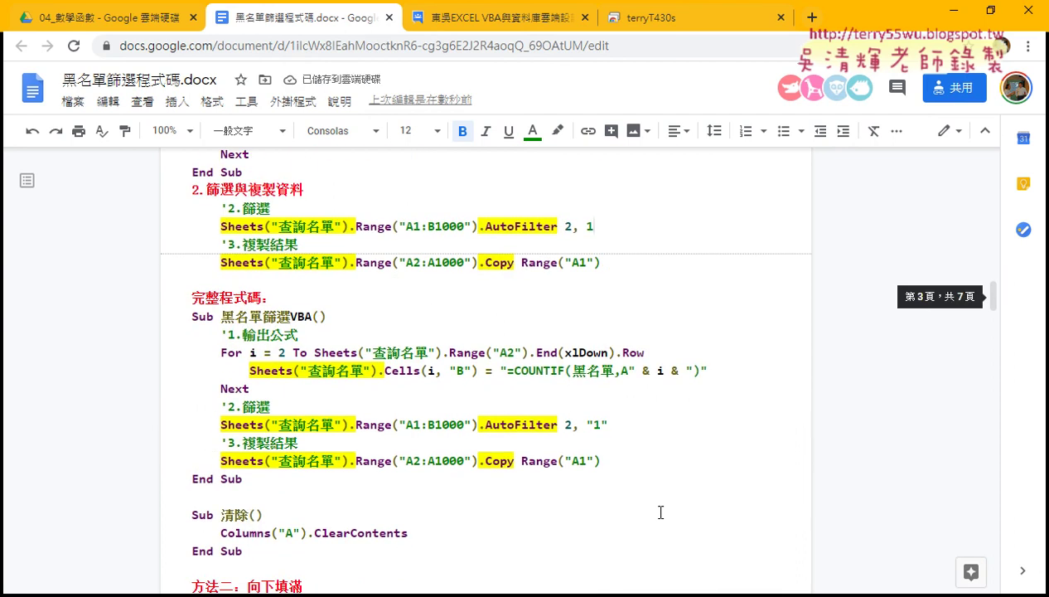
{"action": "left_click", "coordinate": [588, 423]}
{"action": "key", "text": "Delete"}
{"action": "key", "text": "Right"}
{"action": "key", "text": "Delete"}
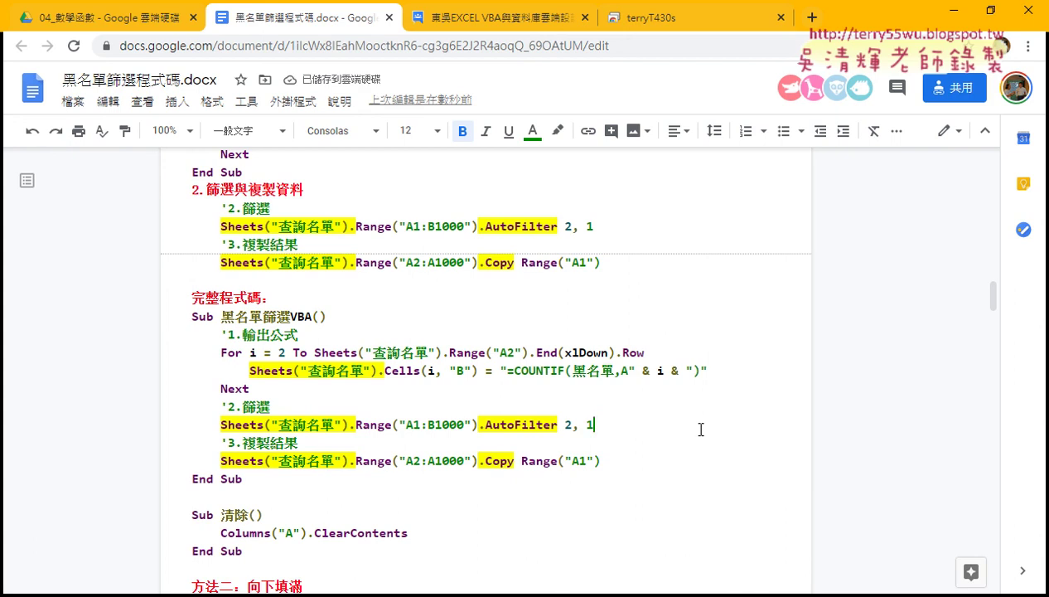
{"action": "mouse_move", "coordinate": [274, 477]}
{"action": "left_mouse_down"}
{"action": "mouse_move", "coordinate": [197, 346]}
{"action": "mouse_move", "coordinate": [314, 313]}
{"action": "left_mouse_up"}
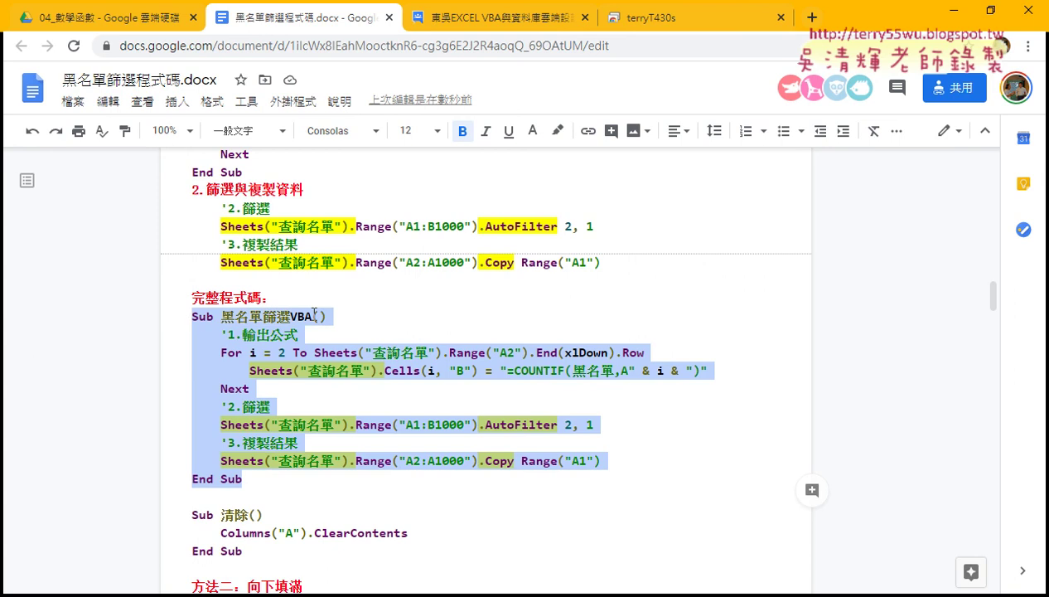